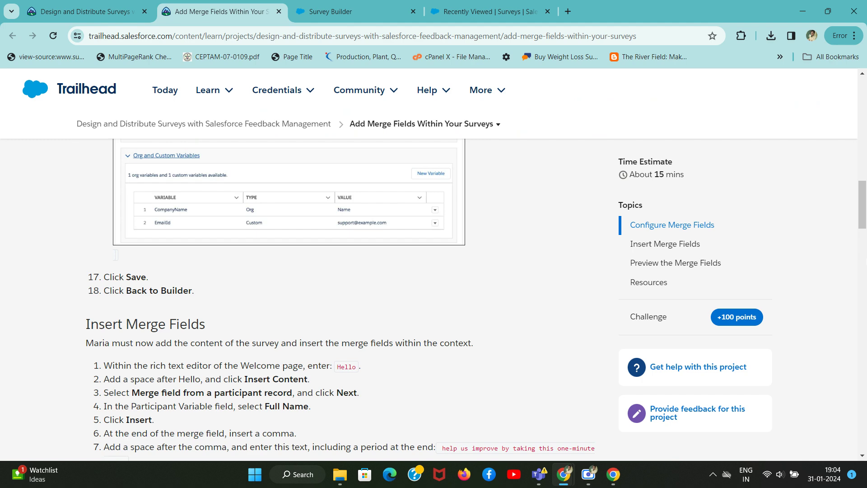
Step: Leave the Post-Chat Feedback survey's advanced settings and return to the builder
key(ctrl+Tab)
scroll(854, 253, up, 3)
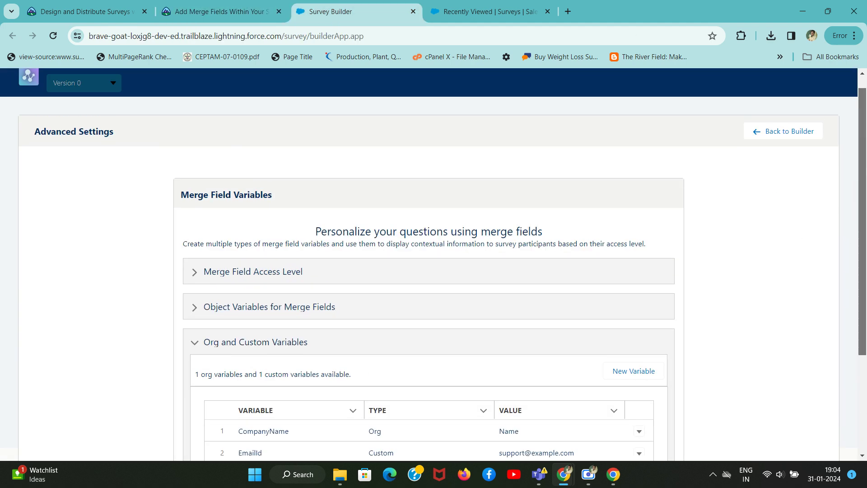
click(799, 142)
key(ctrl+shift+Tab)
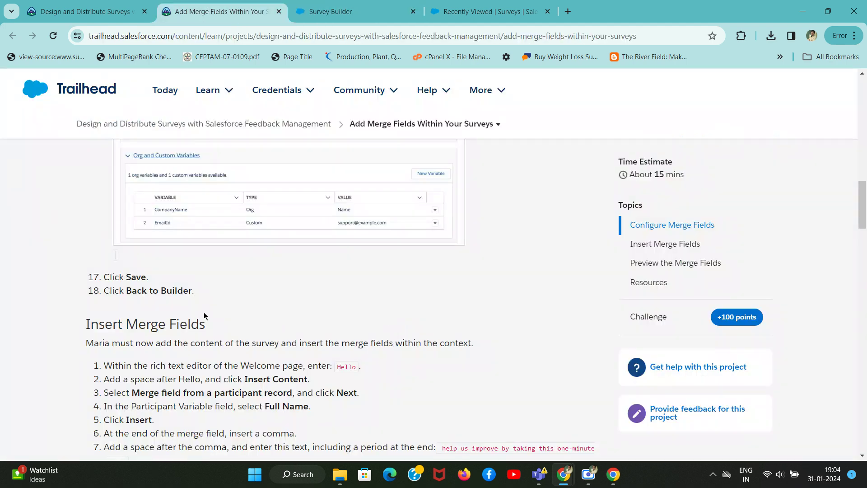
Step: Copy "Hello" from the Insert Merge Fields instructions into the Welcome Page message
scroll(865, 217, down, 3)
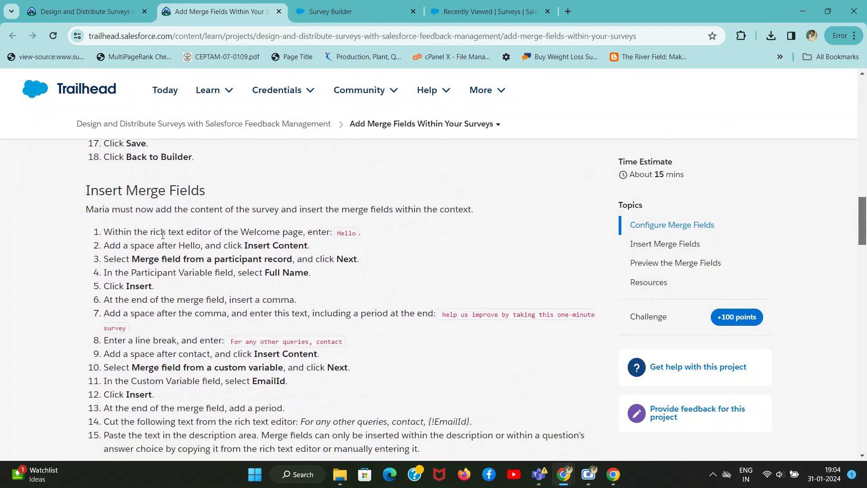
drag(150, 232, 285, 231)
key(ctrl+Tab)
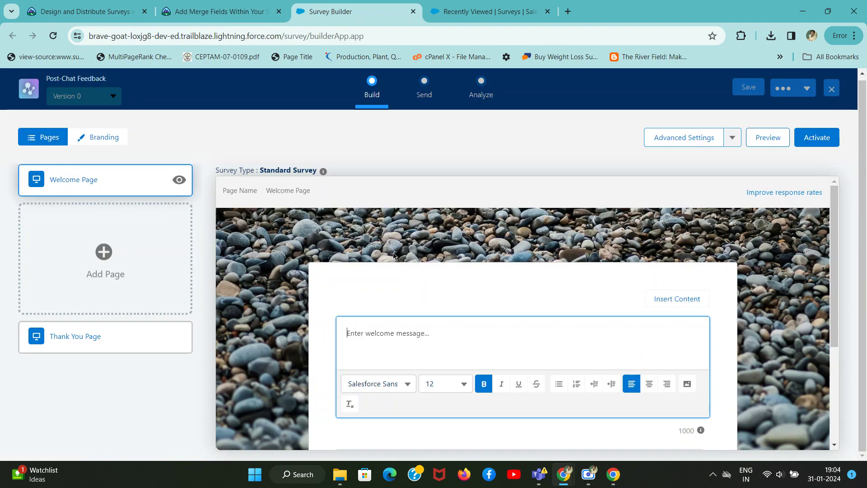
key(ctrl+shift+Tab)
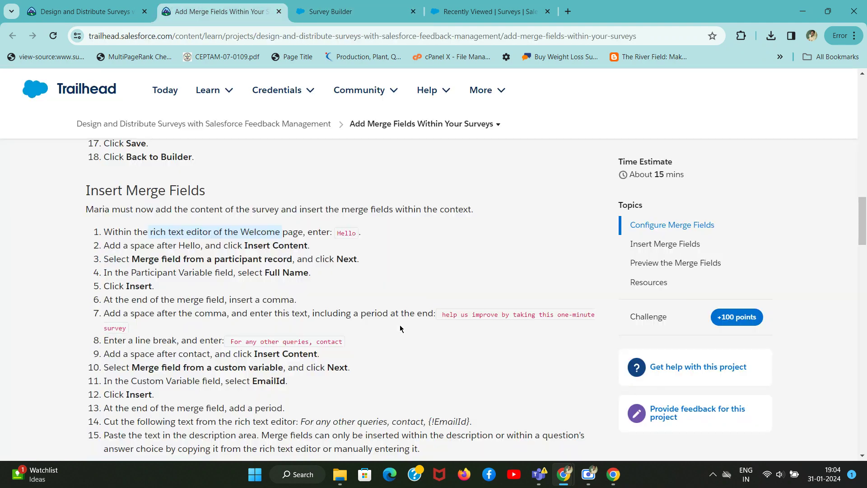
click(340, 233)
double_click(346, 233)
key(ctrl+c)
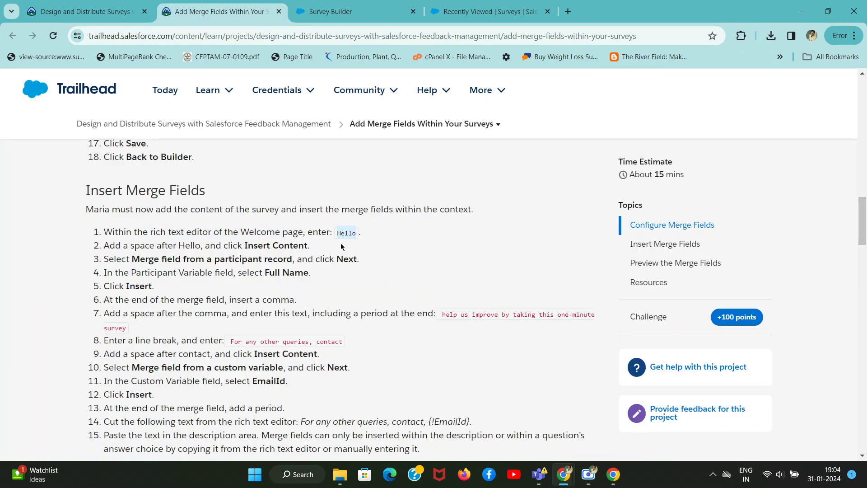
key(ctrl+Tab)
click(355, 347)
key(ctrl+v)
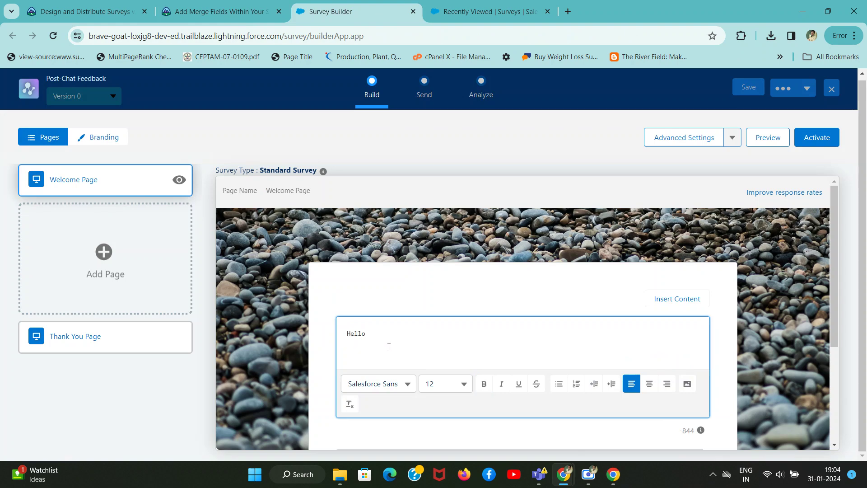
Step: Add a space after "Hello" in the welcome message and paste "Hello" a second time
key(ctrl+shift+Tab)
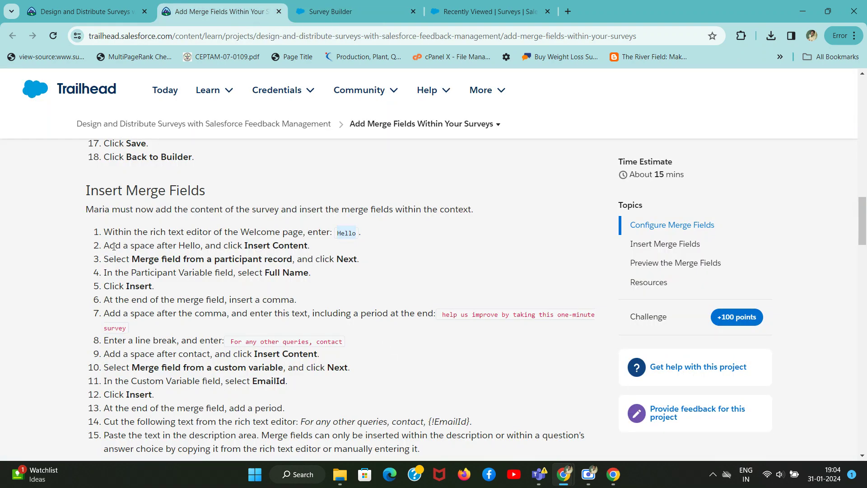
drag(108, 245, 197, 247)
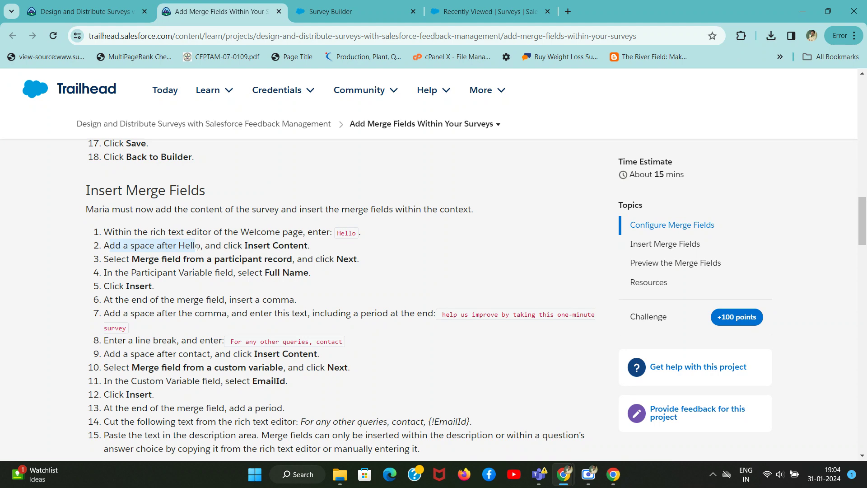
key(ctrl+Tab)
click(416, 332)
key(ctrl+v)
Step: Check the instructions and start inserting content into the welcome message
key(ctrl+shift+Tab)
drag(244, 245, 284, 248)
key(ctrl+Tab)
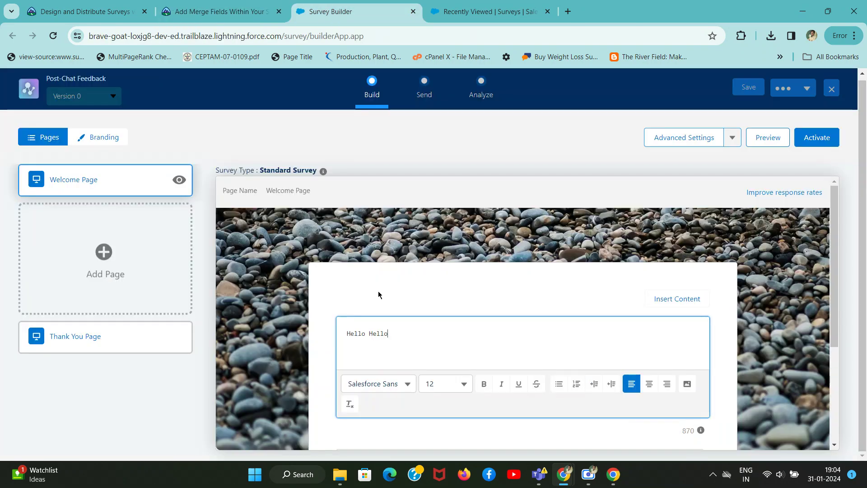
click(687, 298)
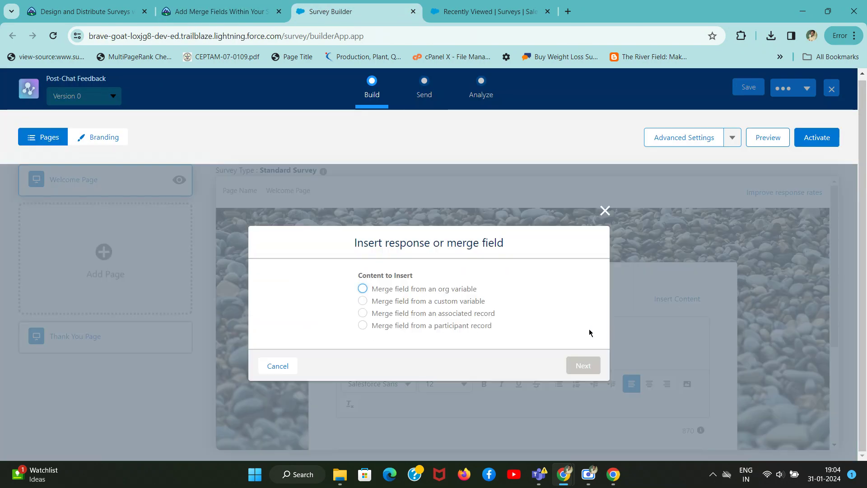
Step: Choose "Merge field from a participant record" as the content to insert and continue to the field selection
key(ctrl+shift+Tab)
drag(132, 258, 278, 259)
key(ctrl+Tab)
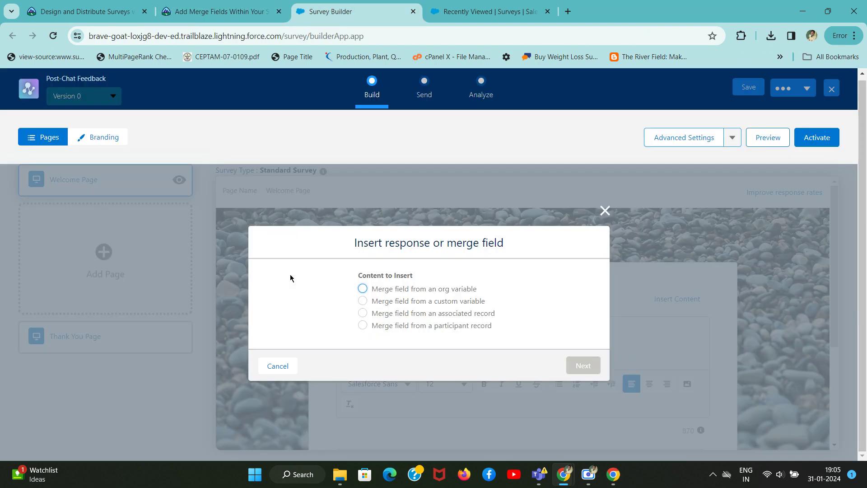
key(ctrl+f)
key(ctrl+v)
click(363, 326)
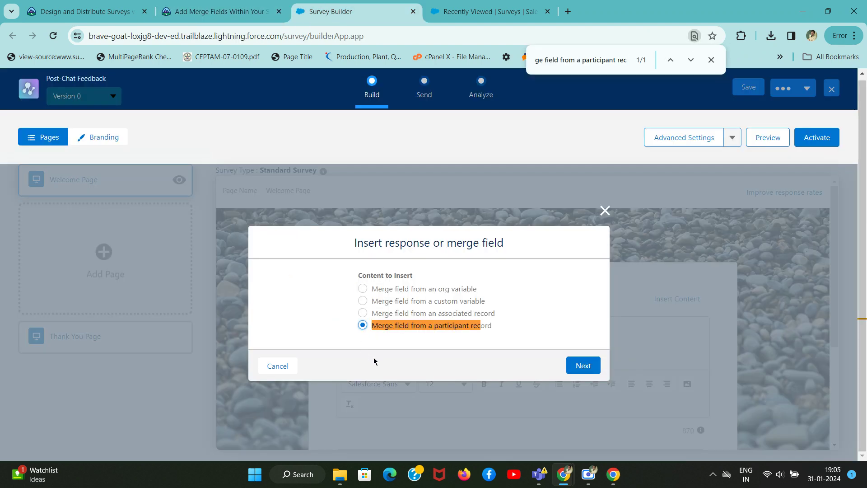
key(ctrl+shift+Tab)
click(320, 256)
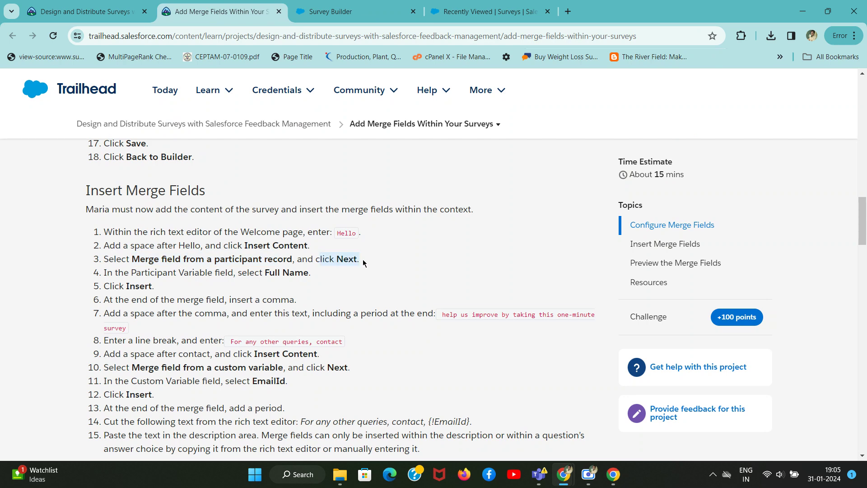
key(ctrl+Tab)
click(591, 370)
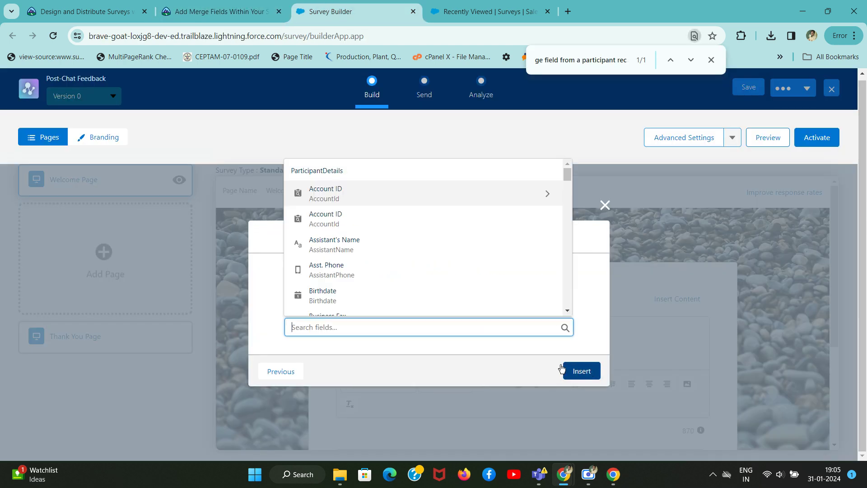
Step: Find Full Name among the participant fields and select it as the Participant Variable, checking it against the instructions
key(ctrl+shift+Tab)
drag(130, 272, 270, 276)
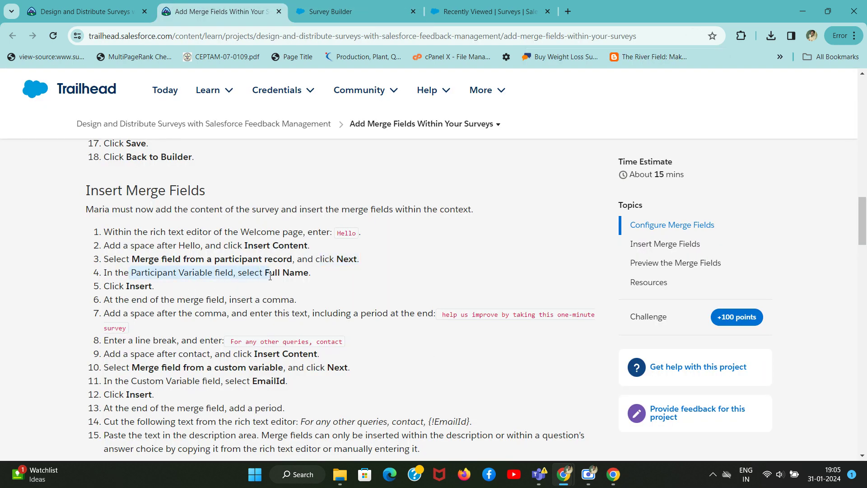
key(ctrl+Tab)
click(387, 326)
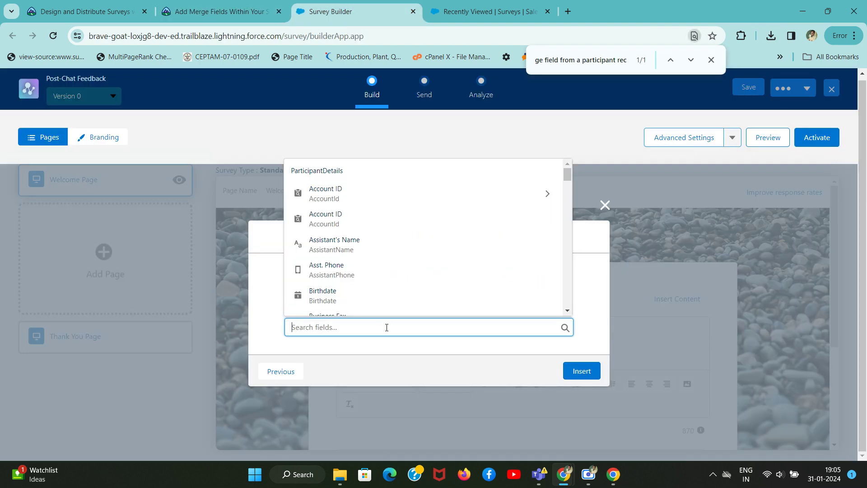
drag(567, 171, 568, 190)
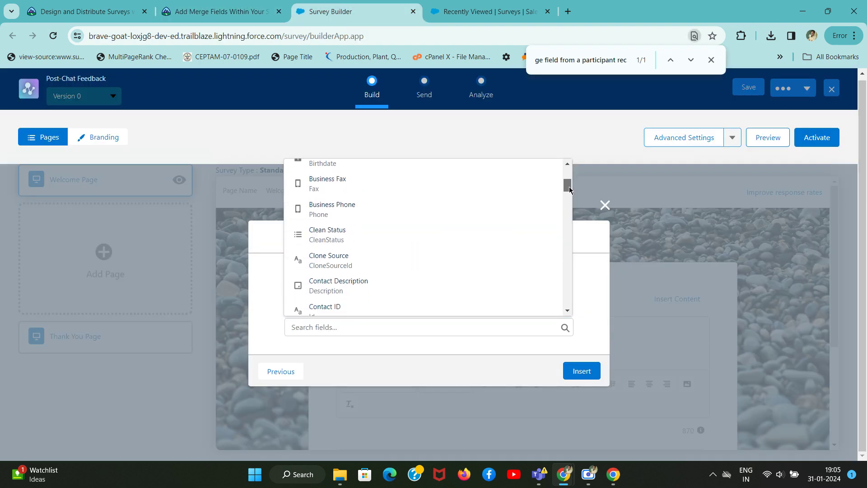
click(392, 329)
click(393, 329)
text(f)
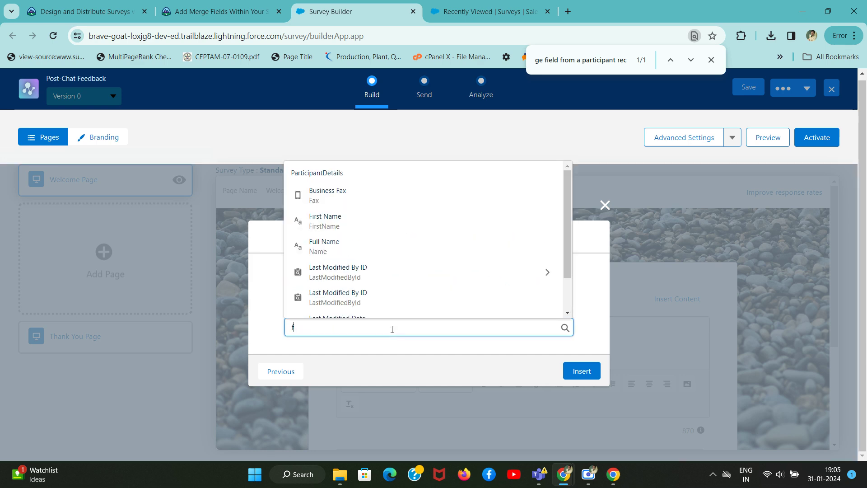
click(367, 250)
key(ctrl+a)
key(ctrl+shift+Tab)
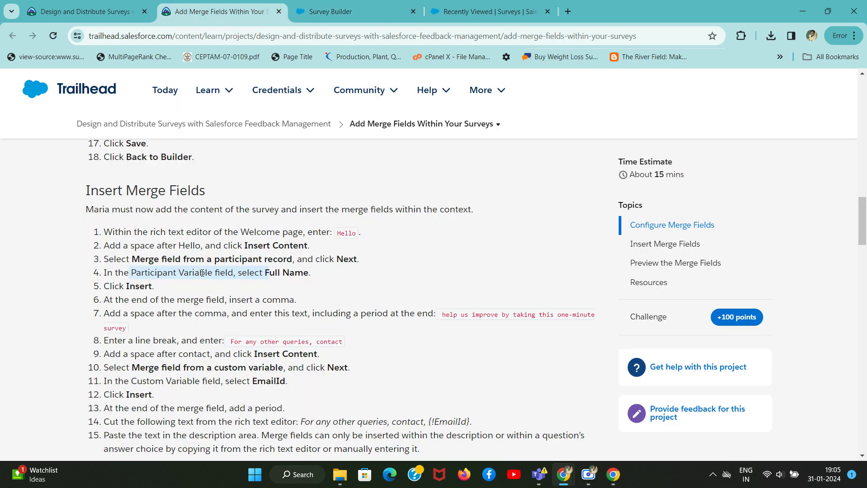
key(ctrl+Tab)
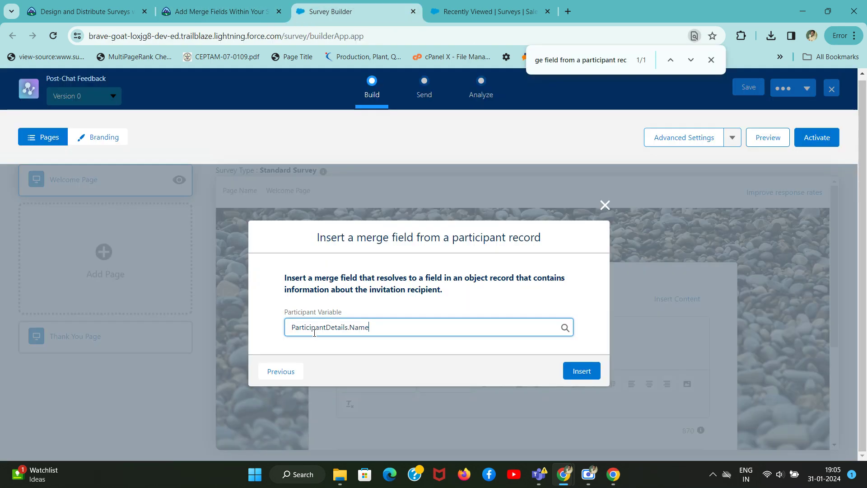
Step: Reselect Full Name as the Participant Variable and insert the merge field into the welcome message
drag(405, 333, 277, 321)
click(277, 321)
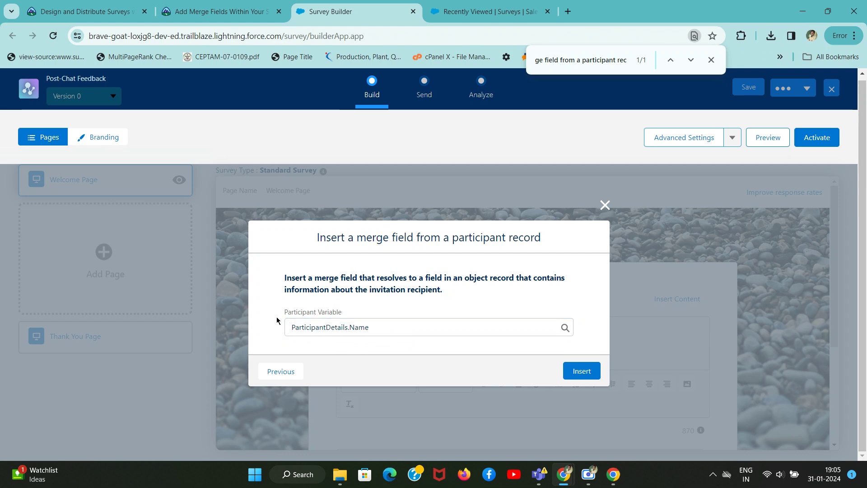
click(346, 329)
double_click(346, 330)
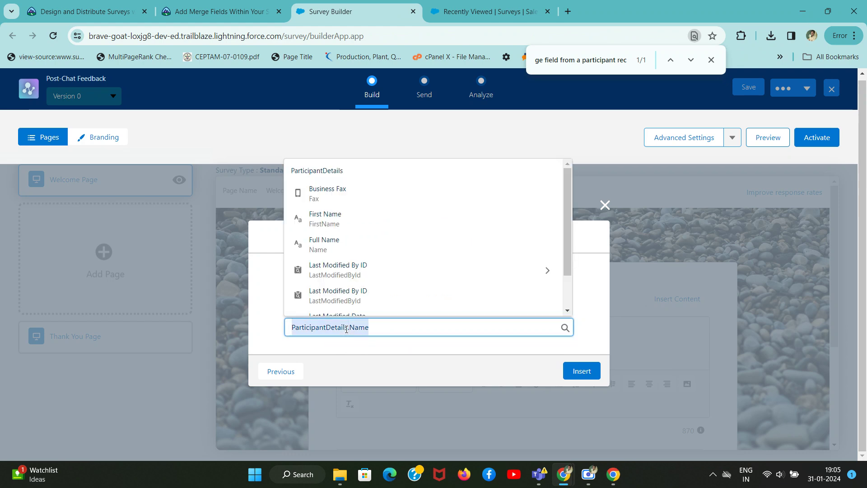
click(354, 244)
click(580, 371)
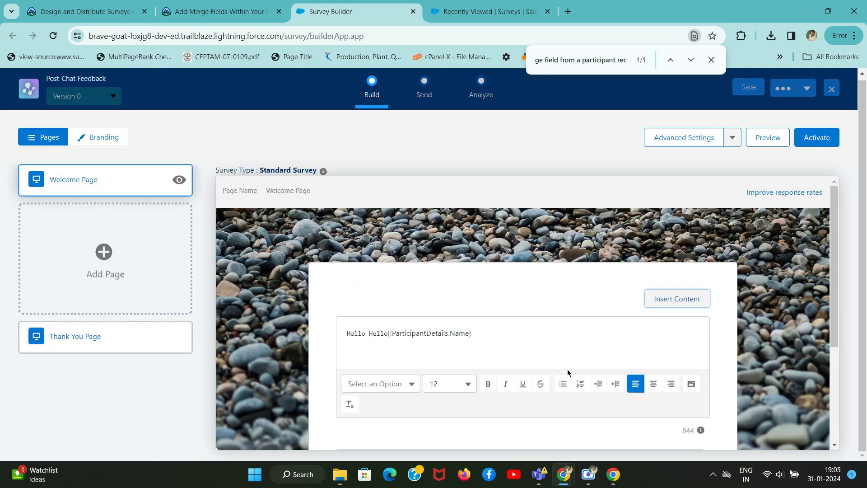
Step: Check the next instructions and add a comma at the end of the participant name merge field
key(ctrl+shift+Tab)
drag(115, 285, 135, 285)
key(ctrl+Tab)
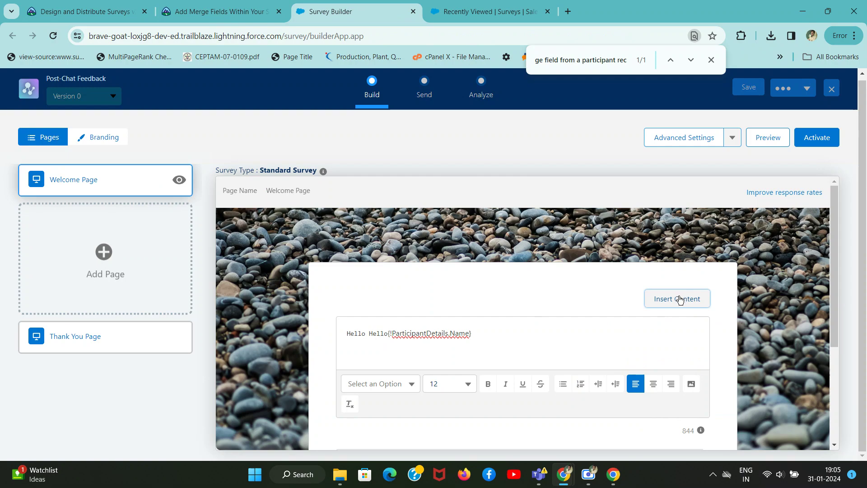
key(ctrl+shift+Tab)
click(142, 305)
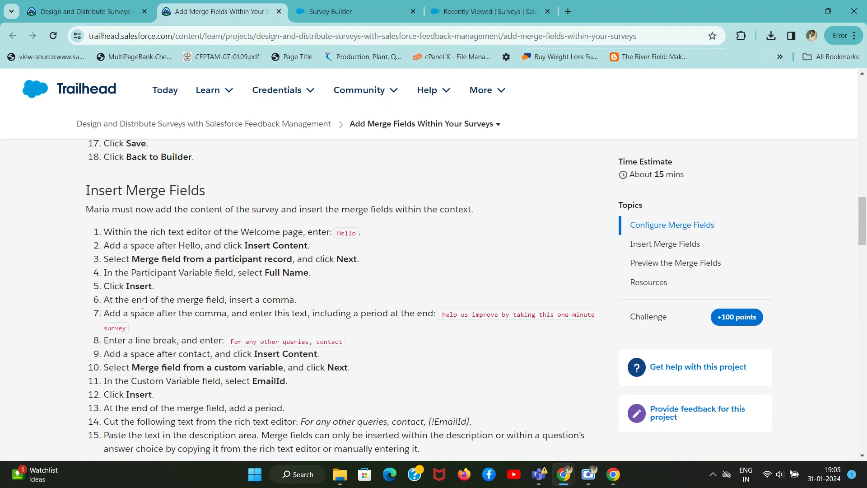
drag(129, 302, 288, 303)
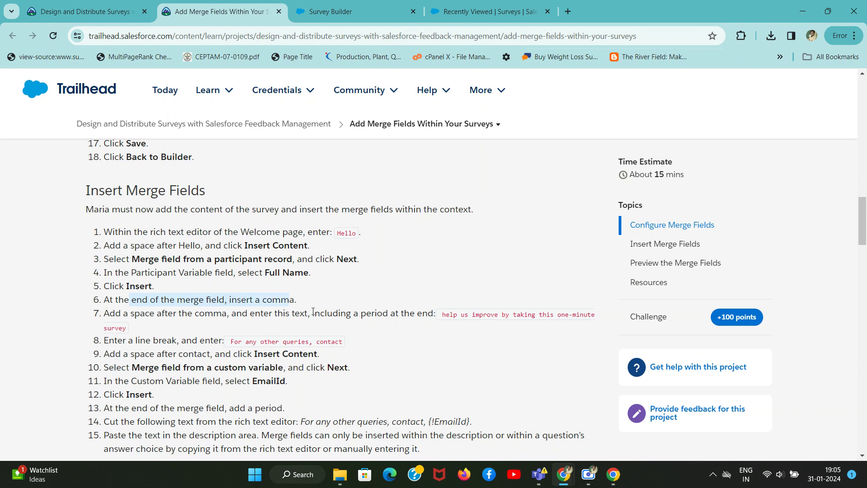
key(ctrl+Tab)
click(498, 333)
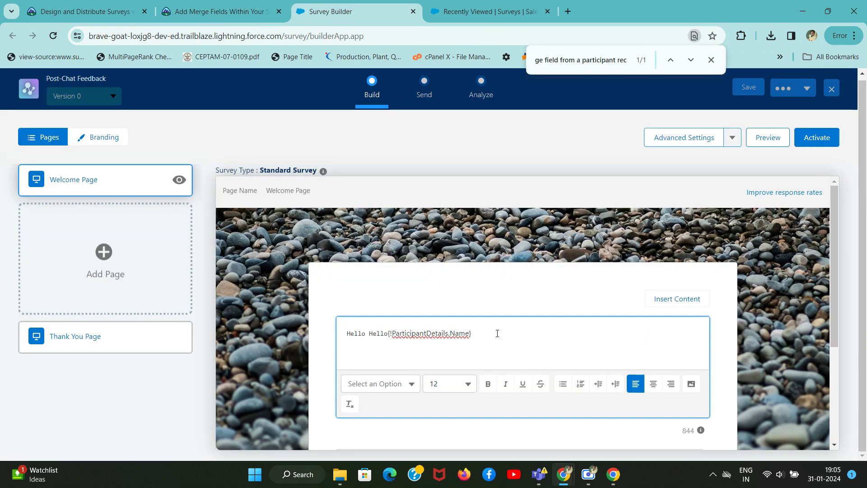
Step: Copy "elp us improve by taking this one-minute survey" from the instructions and paste it after the merge field, preceded by a space
key(ctrl+shift+Tab)
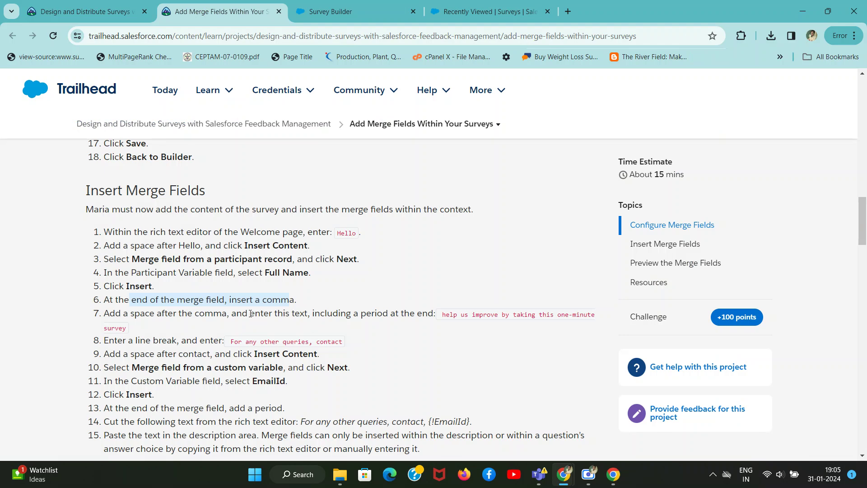
drag(103, 314, 348, 313)
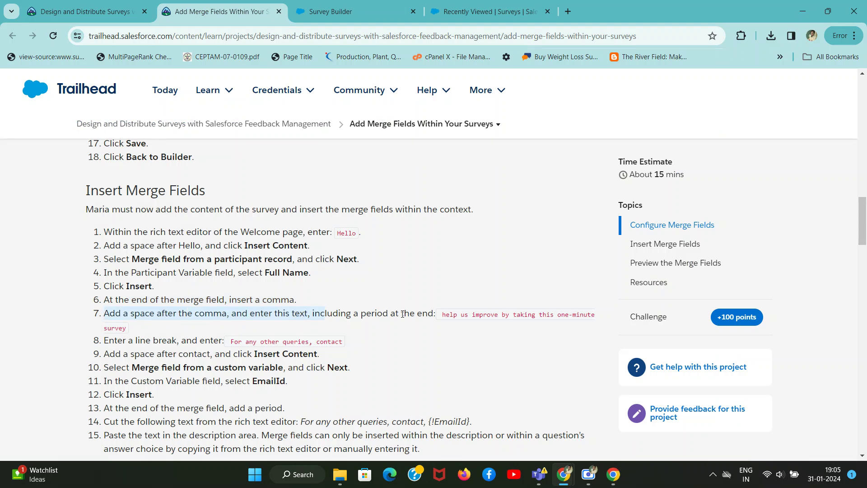
drag(442, 314, 128, 331)
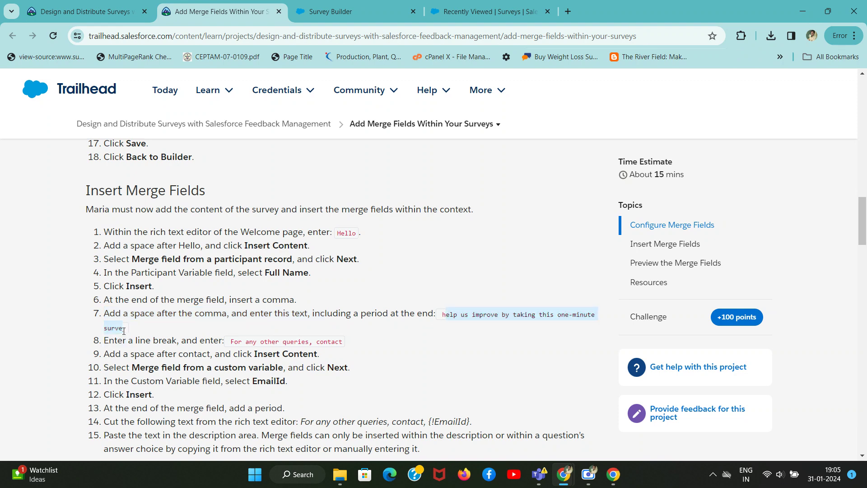
key(ctrl+c)
key(ctrl+Tab)
key(ctrl+v)
Step: Add a line break to the welcome message and paste "For any other queries, contact" from the instructions
key(ctrl+shift+Tab)
drag(232, 339, 375, 343)
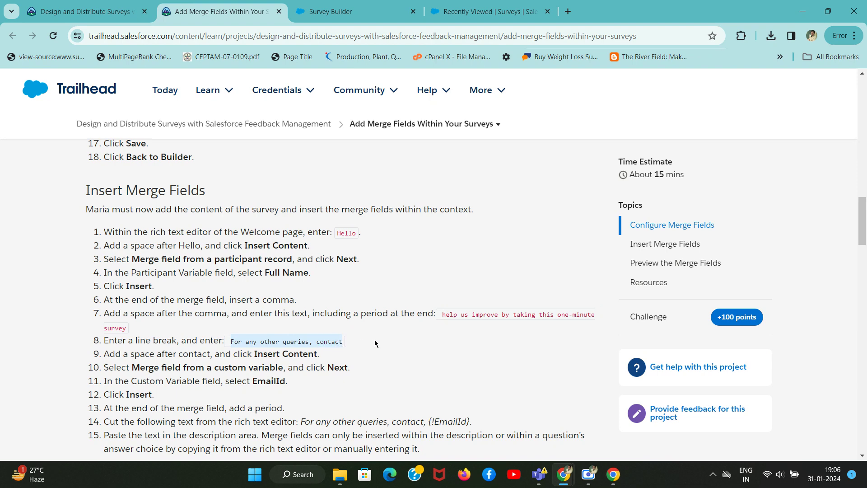
key(ctrl+Tab)
key(Return)
key(ctrl+v)
Step: Check the next instruction and add a space after "contact" in the welcome message
key(ctrl+shift+Tab)
scroll(344, 298, down, 3)
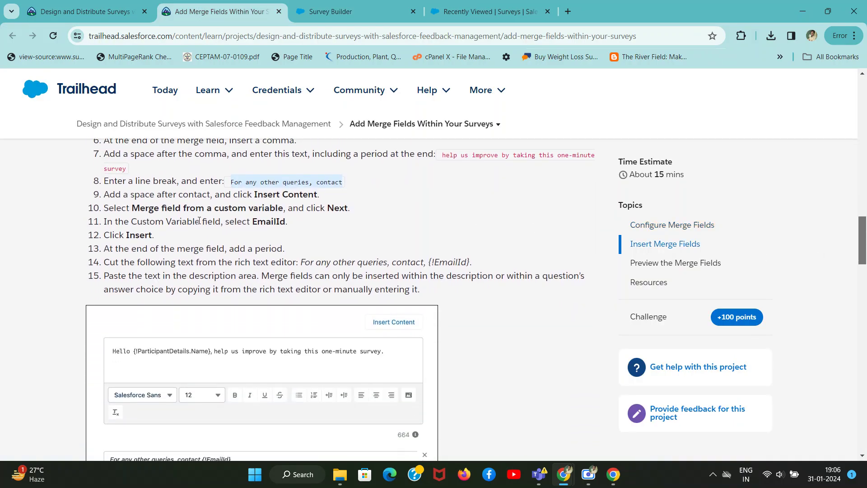
drag(116, 194, 194, 195)
key(ctrl+Tab)
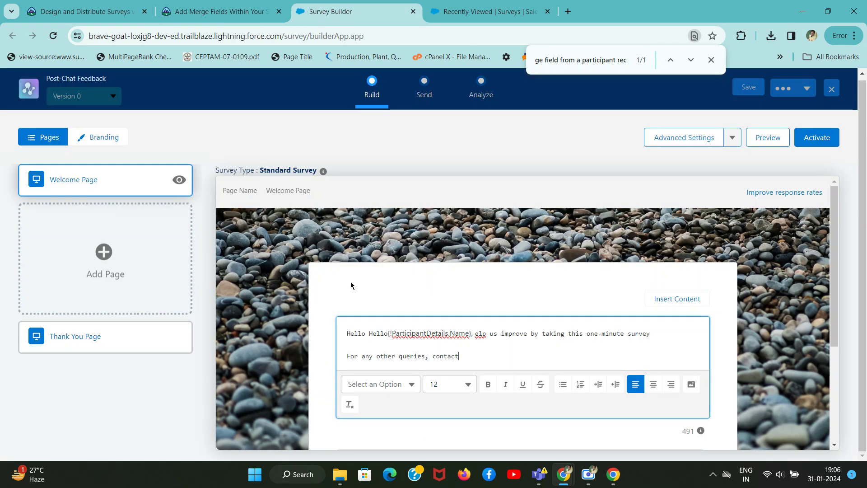
click(494, 360)
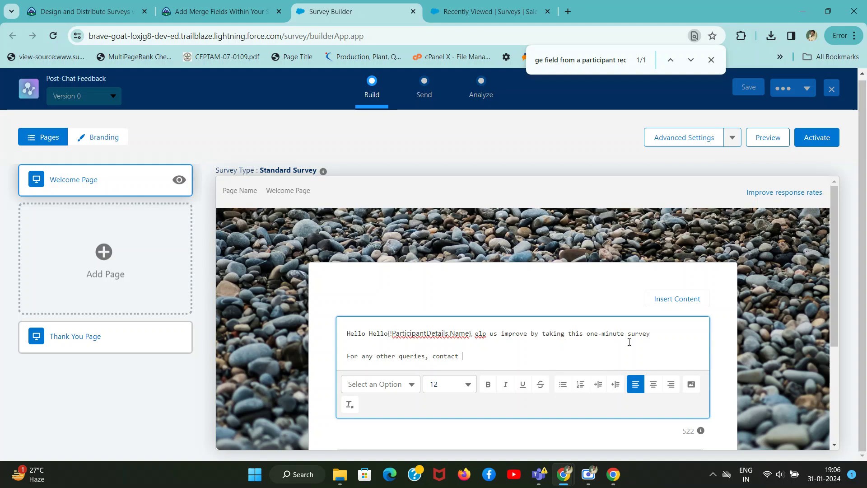
Step: Start inserting content after "contact" in the welcome message, choosing "Merge field from a custom variable" as the content
click(676, 298)
key(ctrl+shift+Tab)
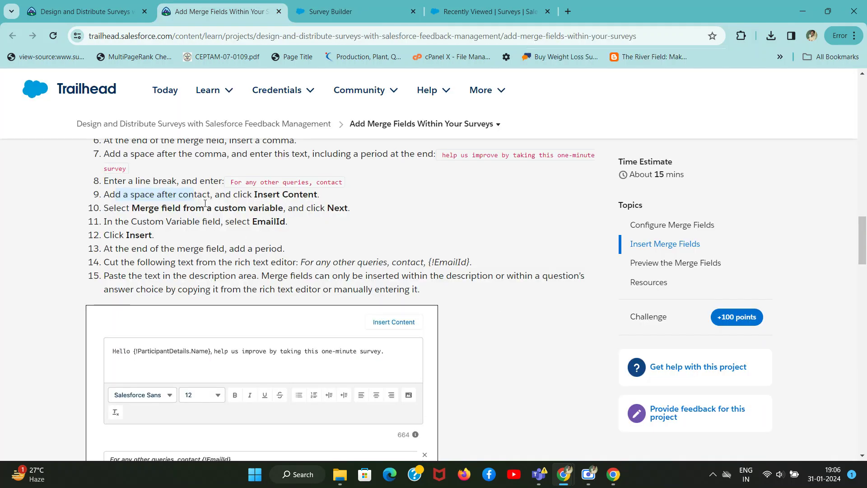
drag(132, 208, 270, 209)
key(ctrl+c)
key(ctrl+Tab)
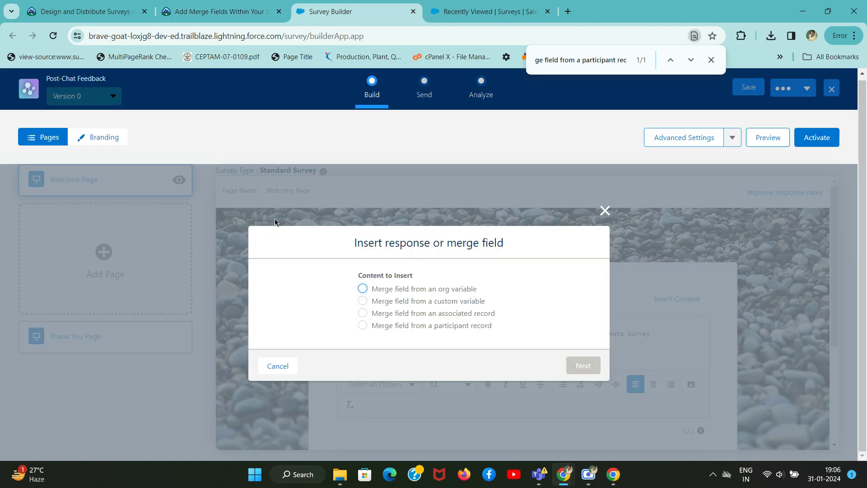
key(ctrl+f)
key(ctrl+v)
click(381, 301)
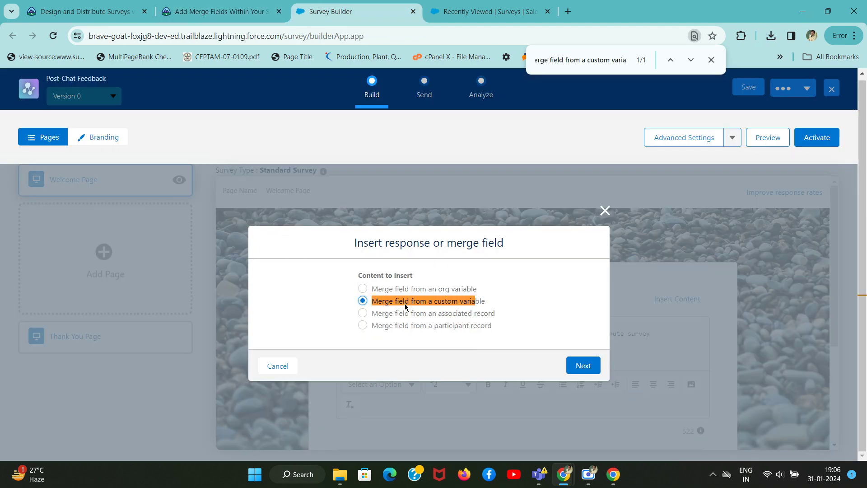
click(583, 365)
Step: Look up the custom variable in the instructions and insert the EmailId merge field after "contact"
key(ctrl+shift+Tab)
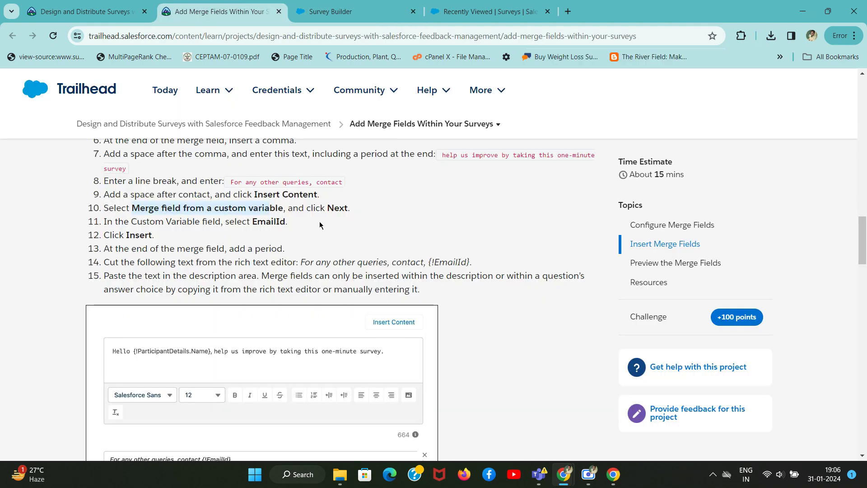
double_click(269, 221)
key(ctrl+c)
key(ctrl+Tab)
click(375, 326)
key(ctrl+v)
click(372, 356)
click(576, 371)
key(ctrl+shift+Tab)
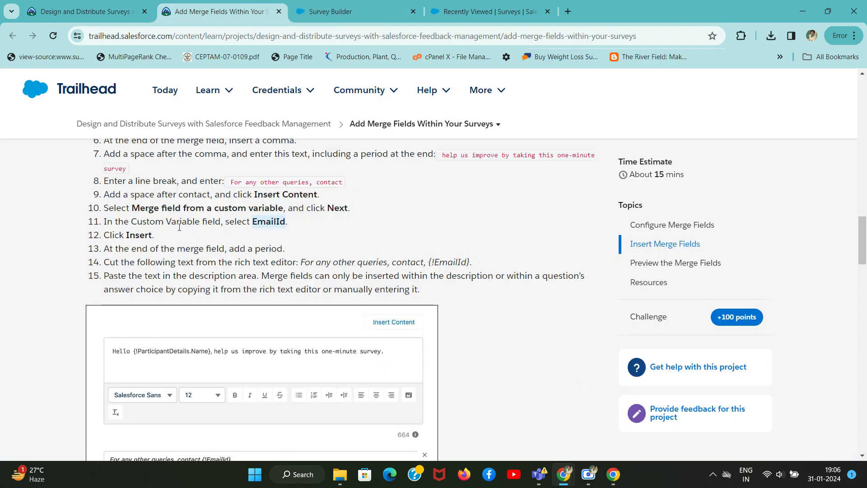
drag(112, 239, 167, 240)
key(ctrl+Tab)
Step: Check the next instruction and add a period at the end of the EmailId merge field
key(ctrl+shift+Tab)
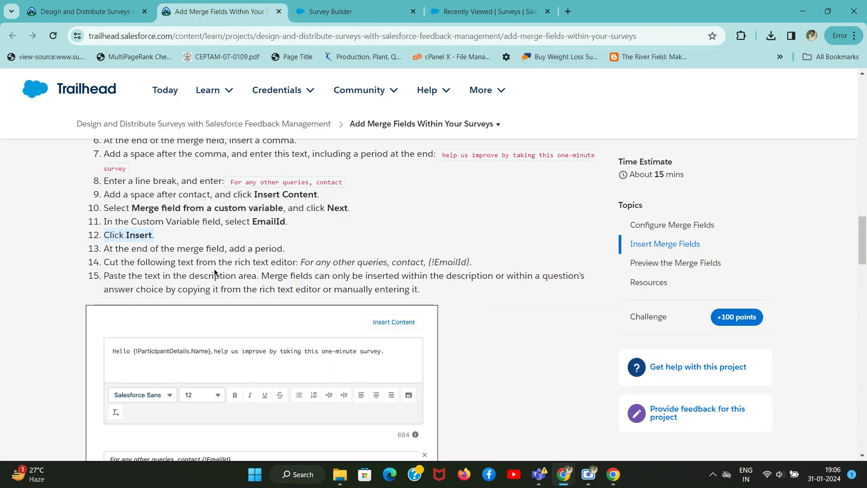
drag(133, 249, 255, 250)
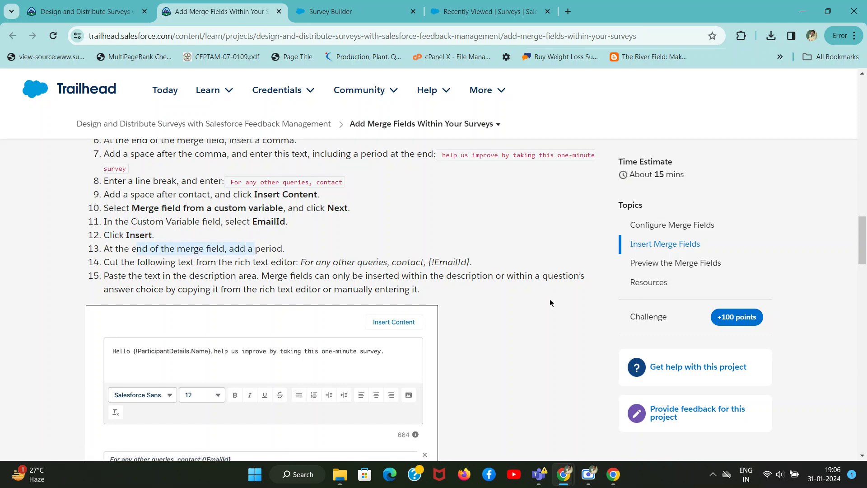
scroll(865, 234, down, 2)
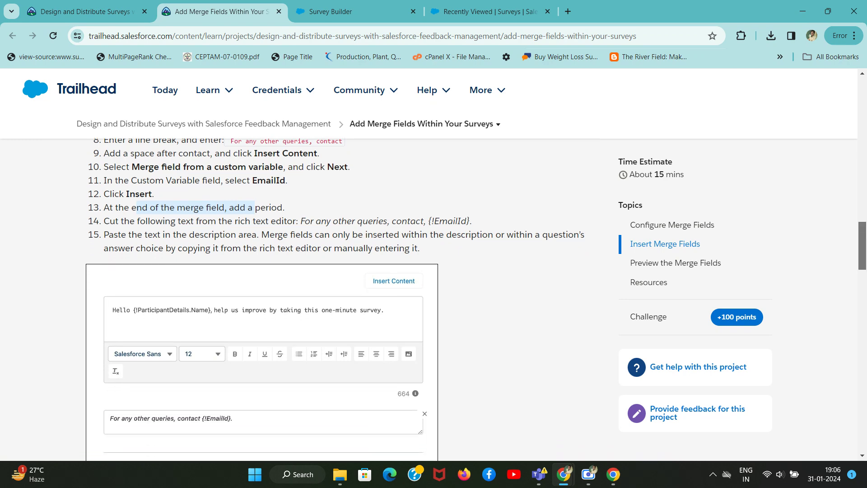
key(ctrl+Tab)
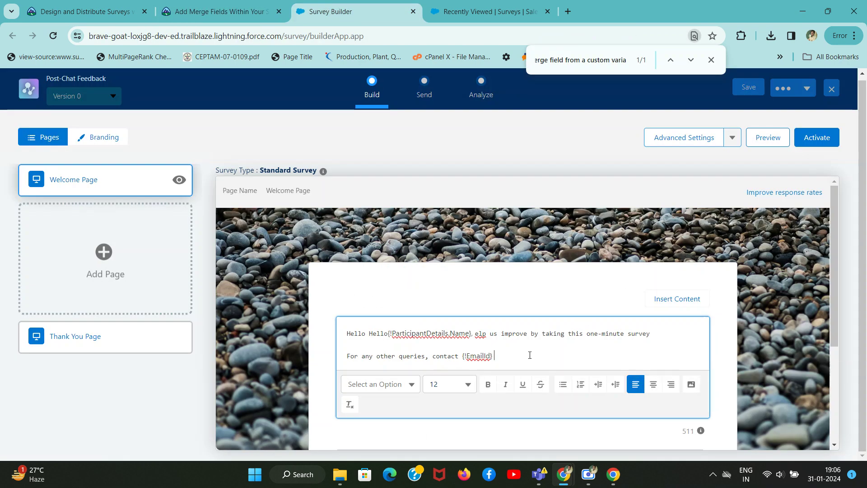
Step: Read the Trailhead instructions and example image on moving the contact sentence into the survey's description area
key(ctrl+shift+Tab)
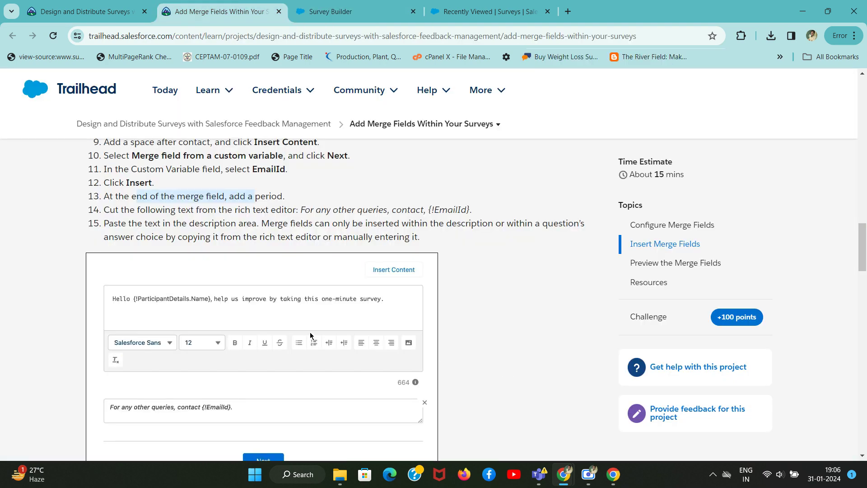
click(237, 198)
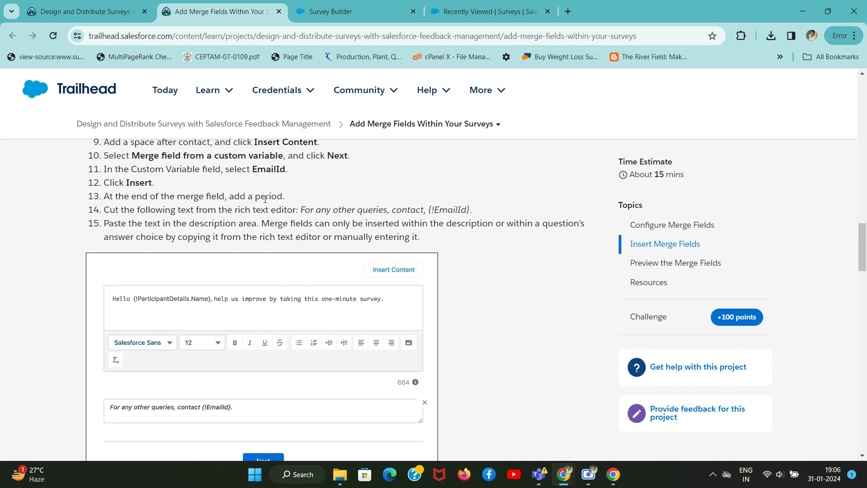
scroll(864, 206, up, 6)
scroll(865, 206, down, 8)
scroll(474, 298, down, 2)
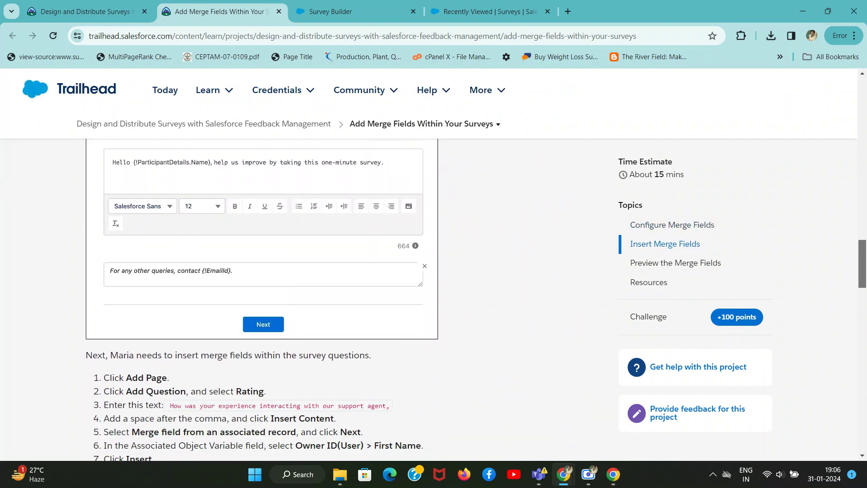
scroll(864, 250, up, 3)
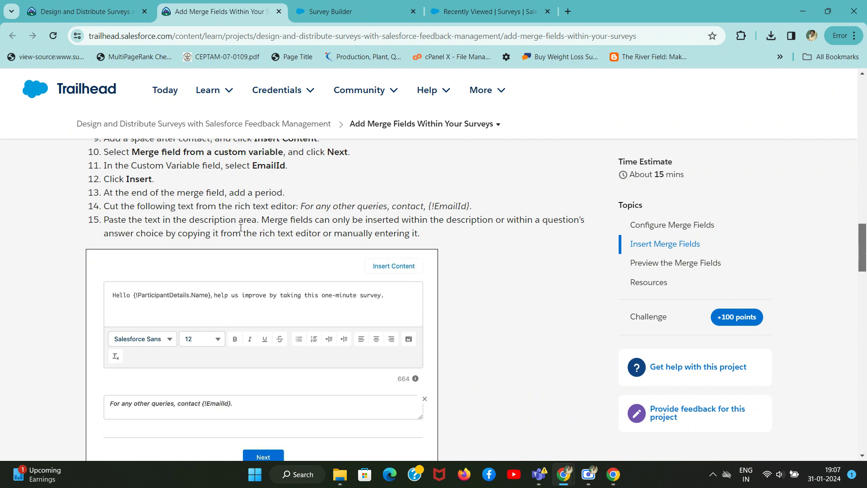
key(ctrl+Tab)
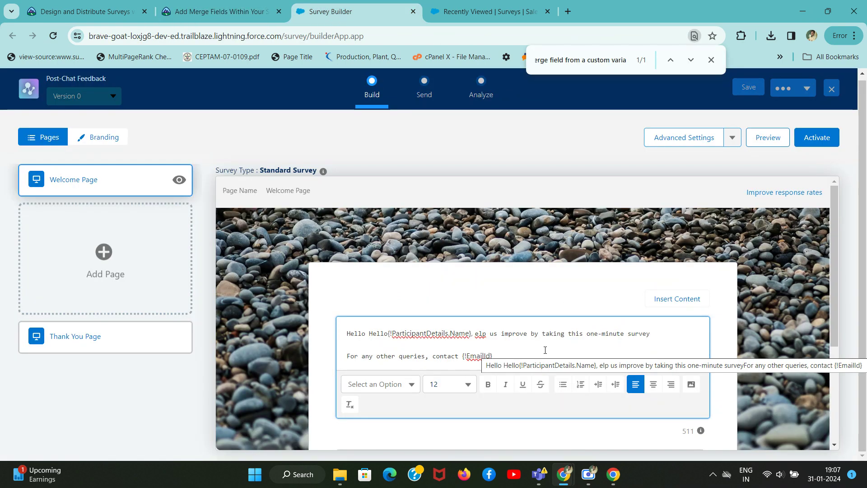
key(ctrl+shift+Tab)
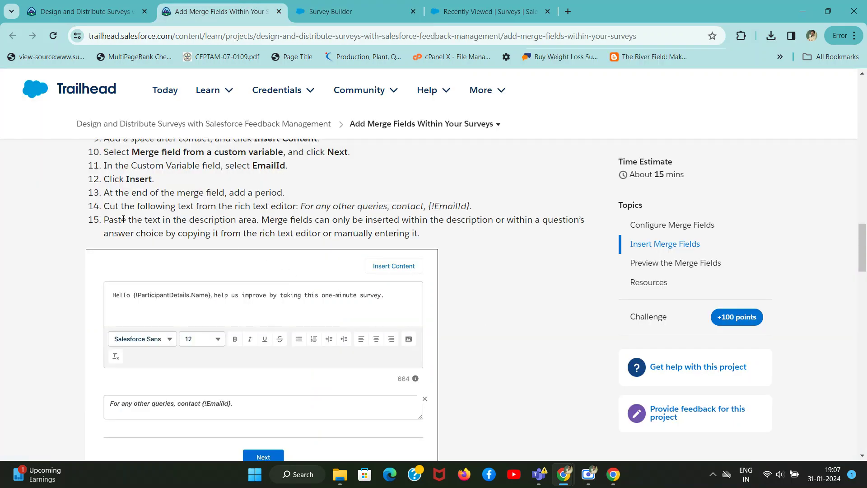
drag(119, 222, 473, 238)
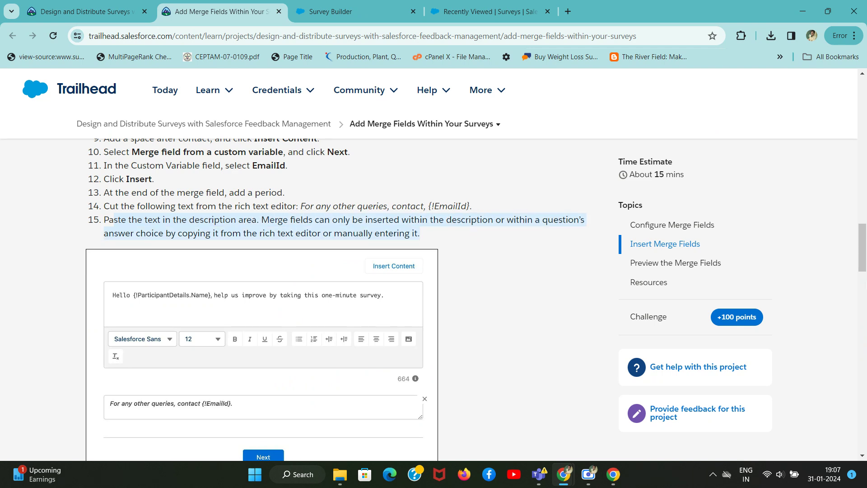
scroll(298, 298, down, 2)
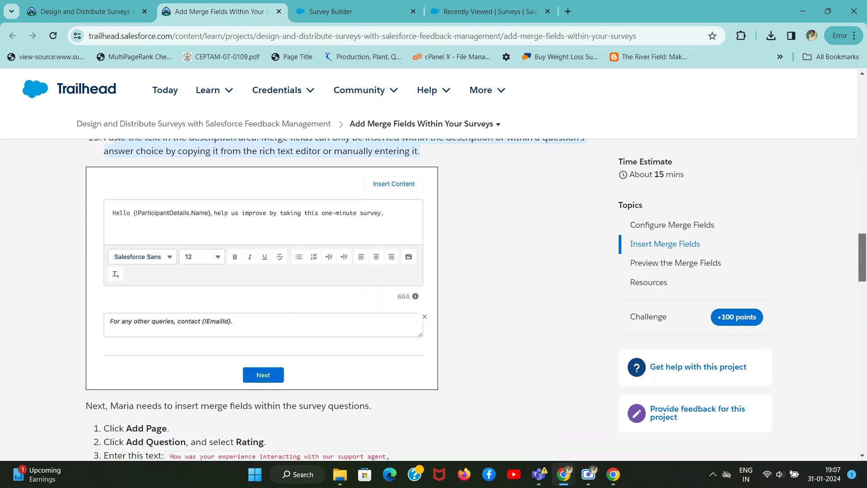
scroll(298, 298, down, 3)
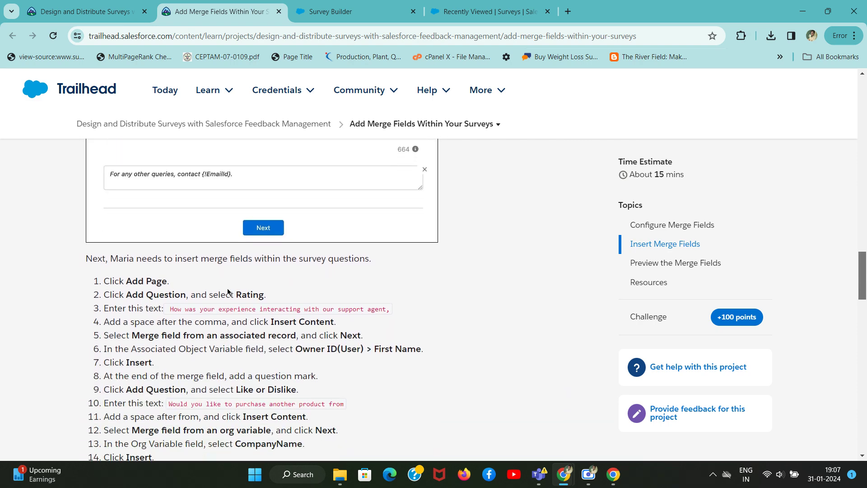
Step: Move "For any other queries, contact {!EmailId}." from the welcome message into the survey description area
key(ctrl+Tab)
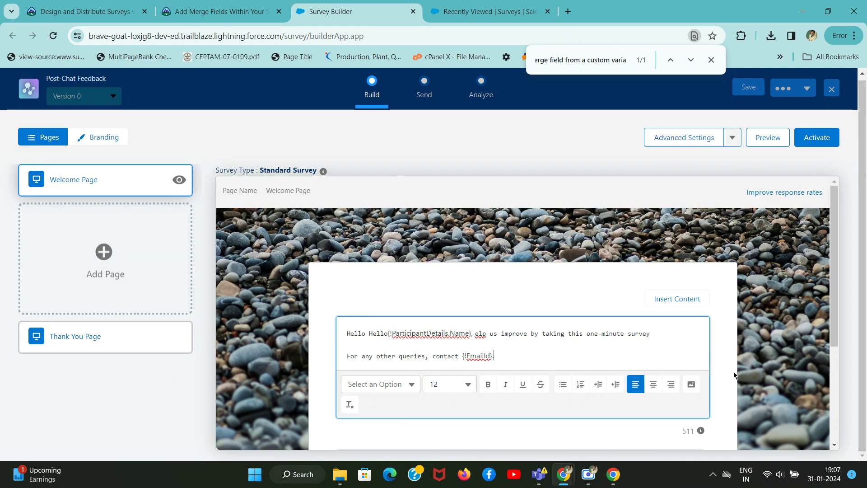
drag(836, 286, 836, 291)
scroll(836, 291, down, 3)
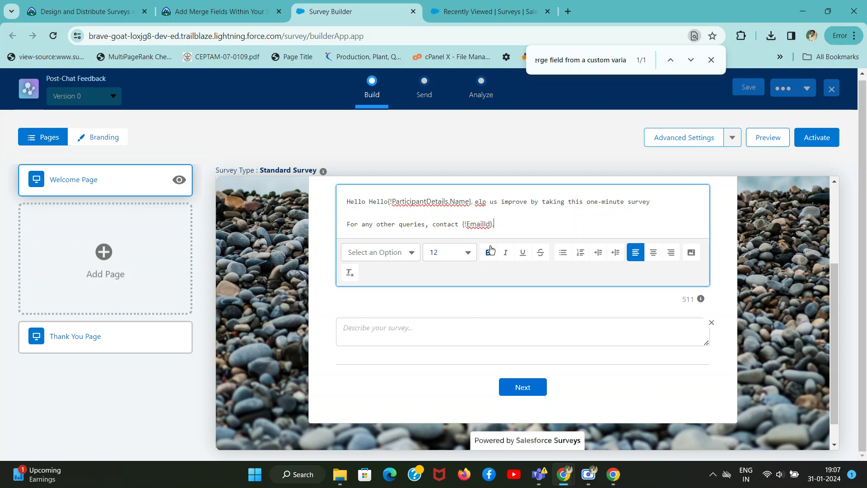
drag(496, 224, 346, 225)
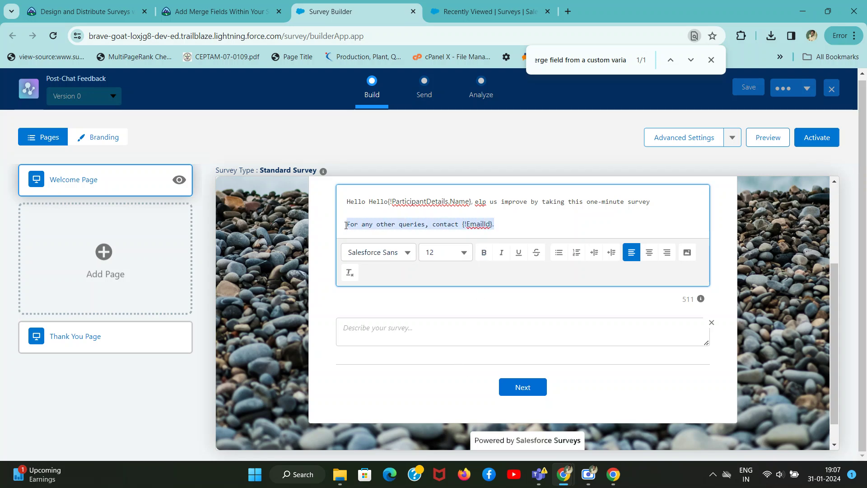
key(BackSpace)
click(396, 324)
key(ctrl+v)
Step: Compare the Welcome Page with the Trailhead example and add a period after "one-minute survey"
key(ctrl+shift+Tab)
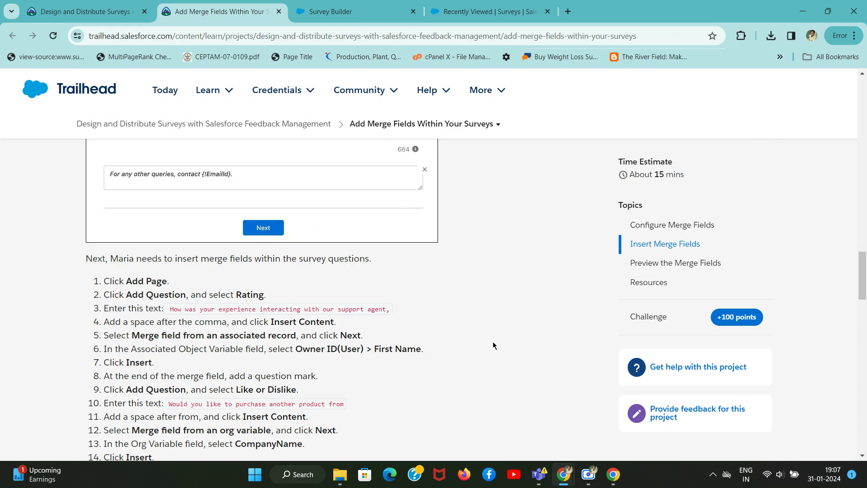
scroll(865, 314, up, 4)
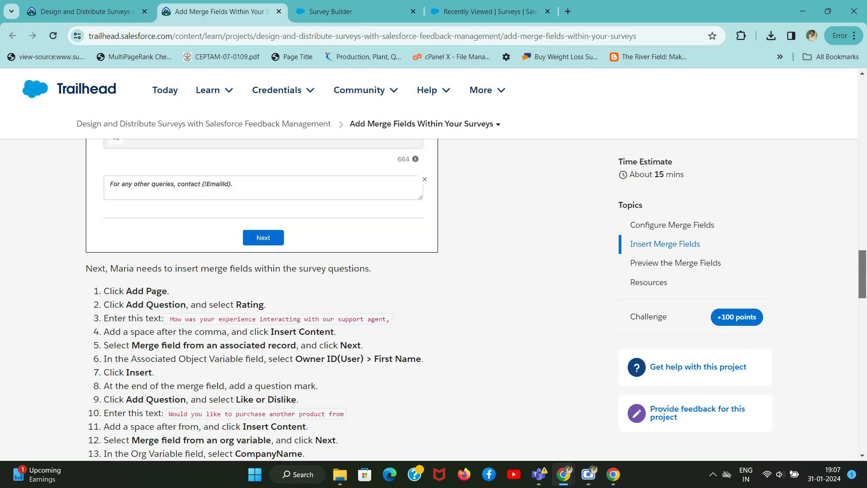
key(ctrl+Tab)
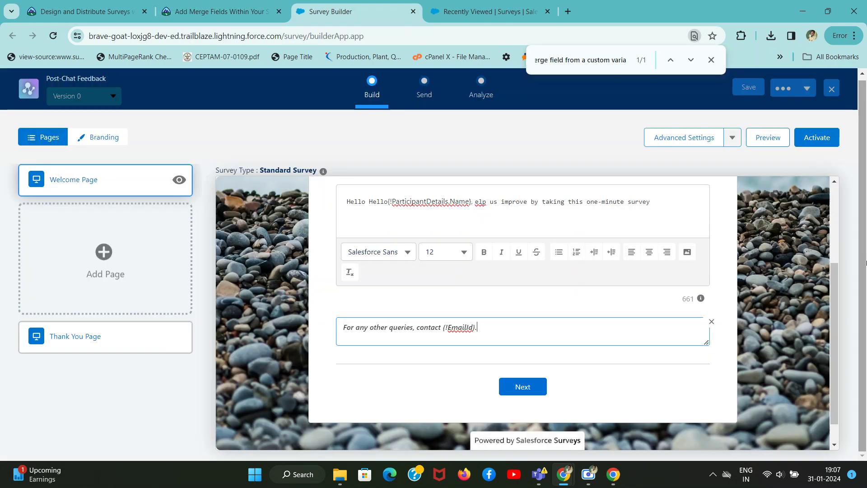
click(674, 205)
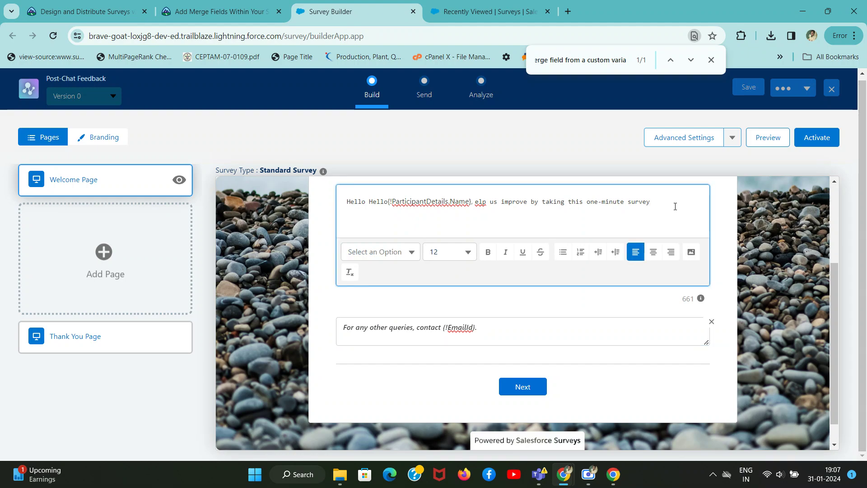
Step: Check the next section of the instructions and try to advance from the Welcome Page
key(ctrl+shift+Tab)
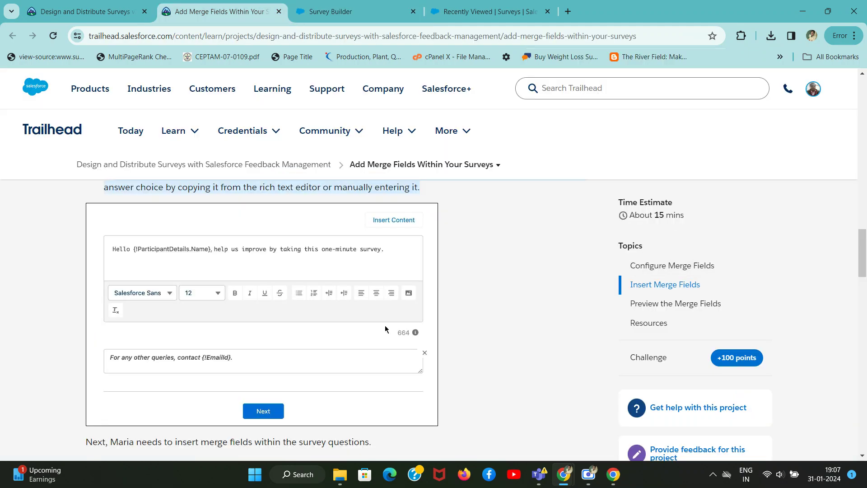
scroll(859, 264, down, 4)
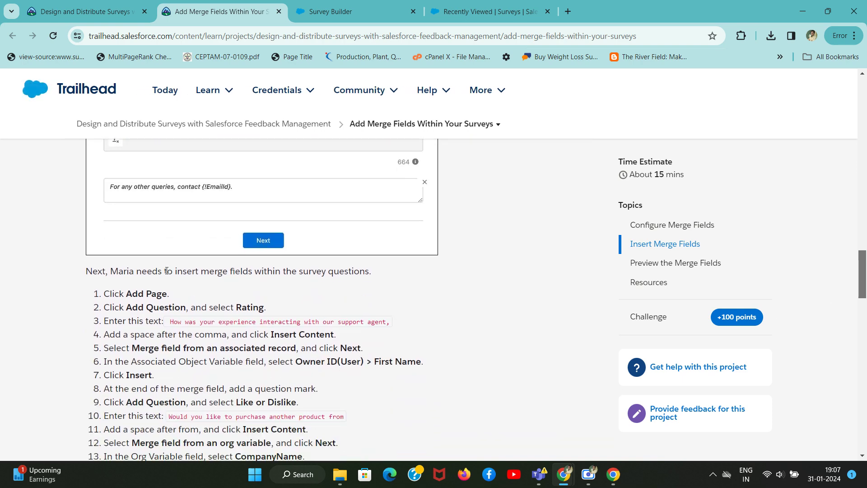
key(ctrl+Tab)
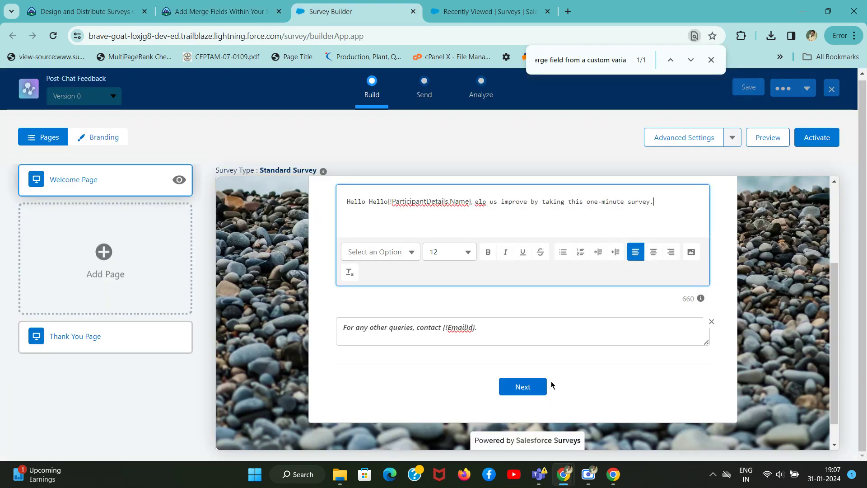
click(525, 389)
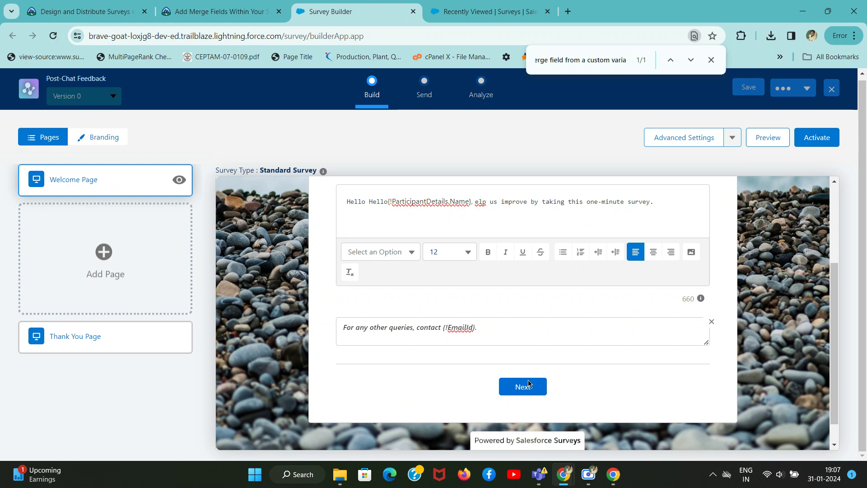
drag(830, 358, 855, 244)
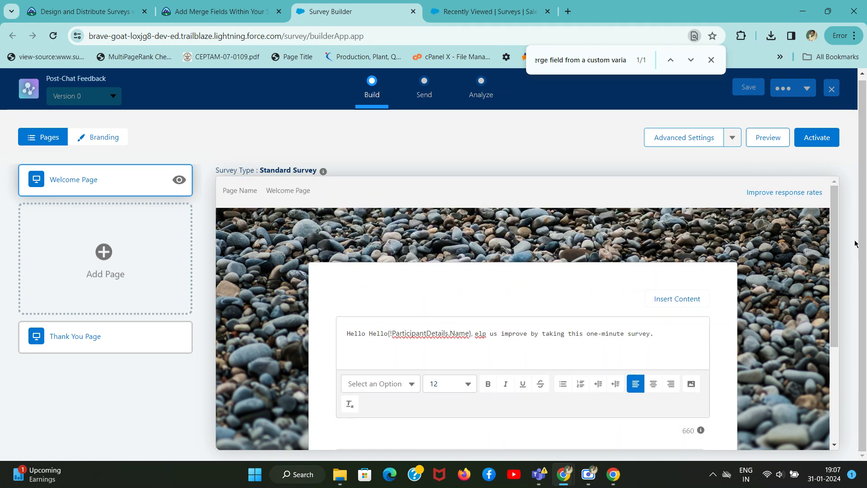
Step: Look up the first survey question instruction and add a new page after the Welcome Page
key(ctrl+shift+Tab)
mouse_move(121, 296)
mouse_down()
mouse_move(149, 294)
mouse_move(127, 293)
mouse_up()
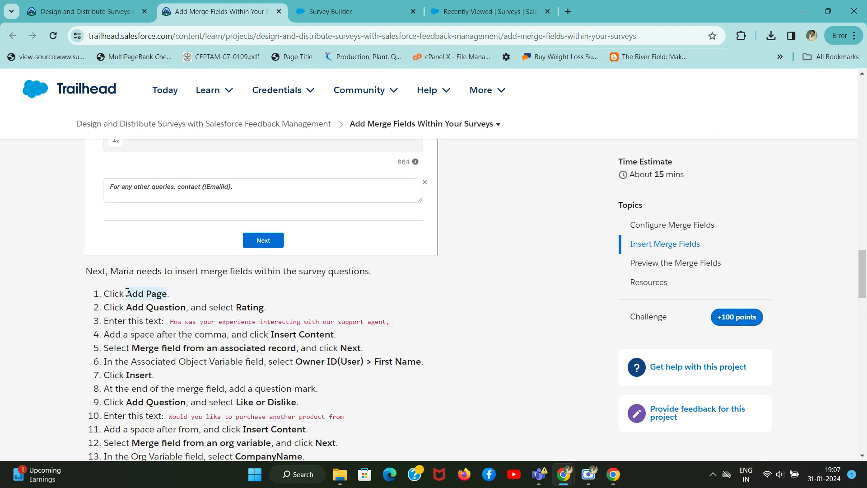
key(ctrl+c)
key(ctrl+Tab)
key(ctrl+f)
key(ctrl+v)
click(103, 253)
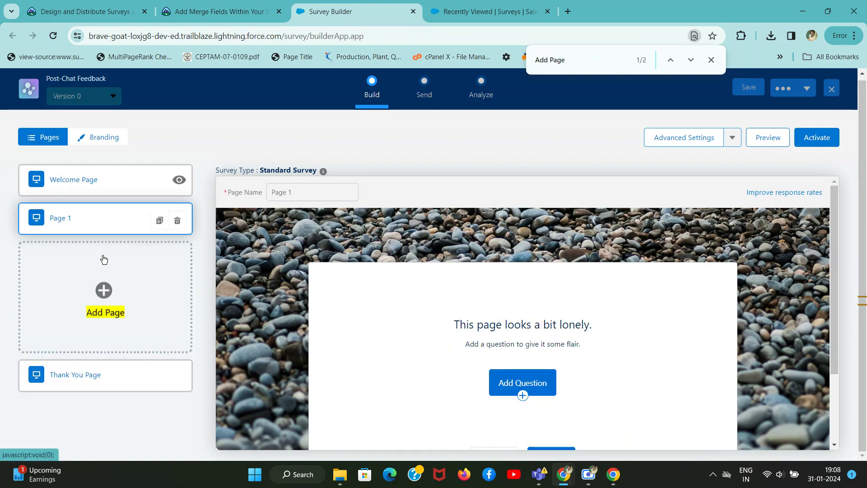
Step: Check the question type in the instructions and add a Rating question to the new page
key(ctrl+shift+Tab)
drag(112, 307, 246, 307)
key(ctrl+c)
key(ctrl+Tab)
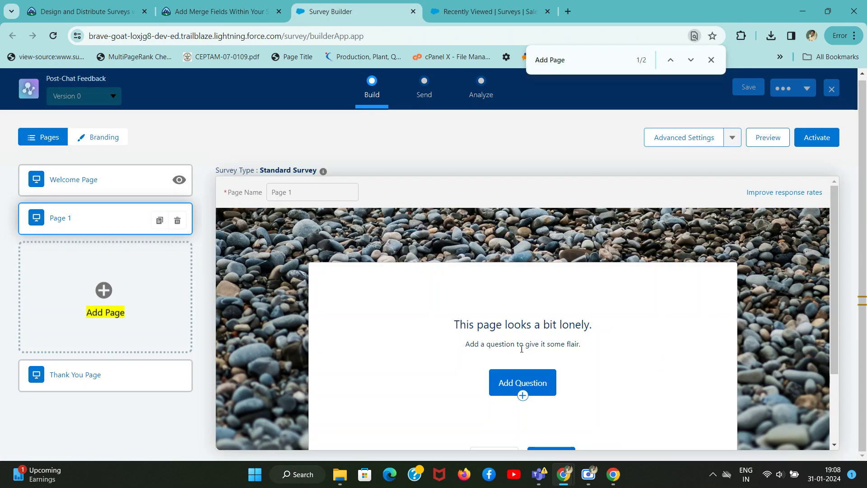
click(526, 391)
drag(835, 302, 836, 374)
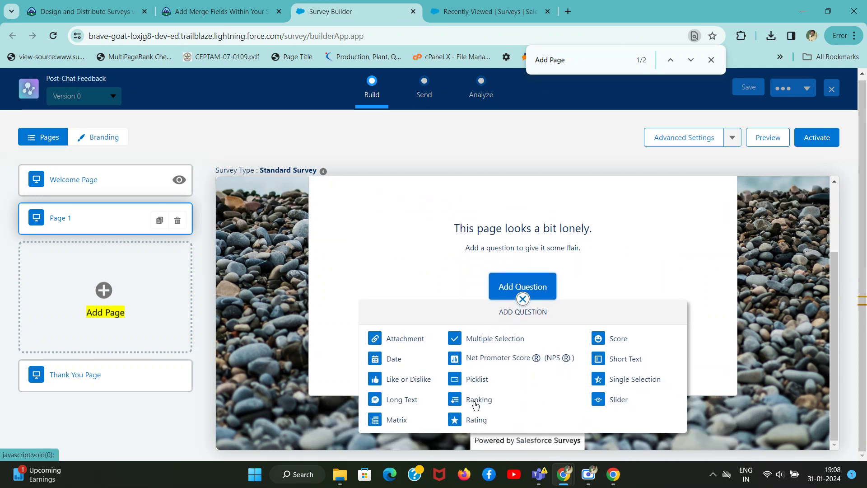
click(479, 419)
key(ctrl+shift+Tab)
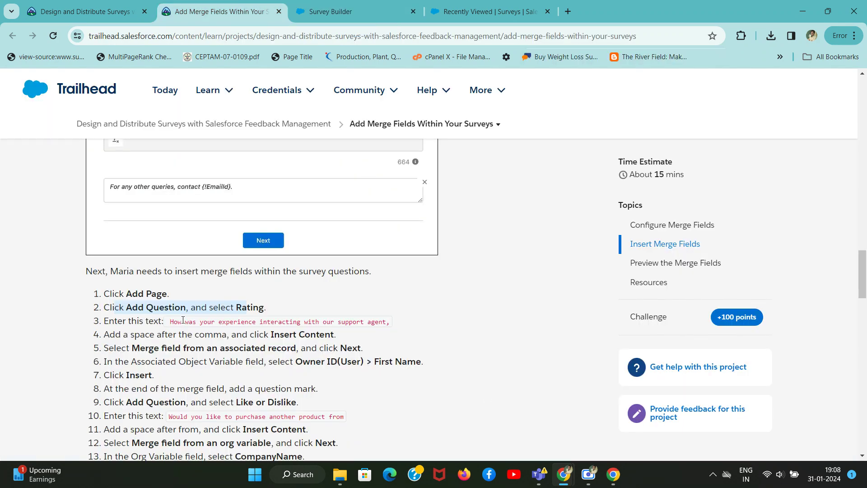
Step: Copy the Rating question's text from the instructions and enter "How was your experience interacting with our support agent," followed by a space
drag(170, 323, 391, 325)
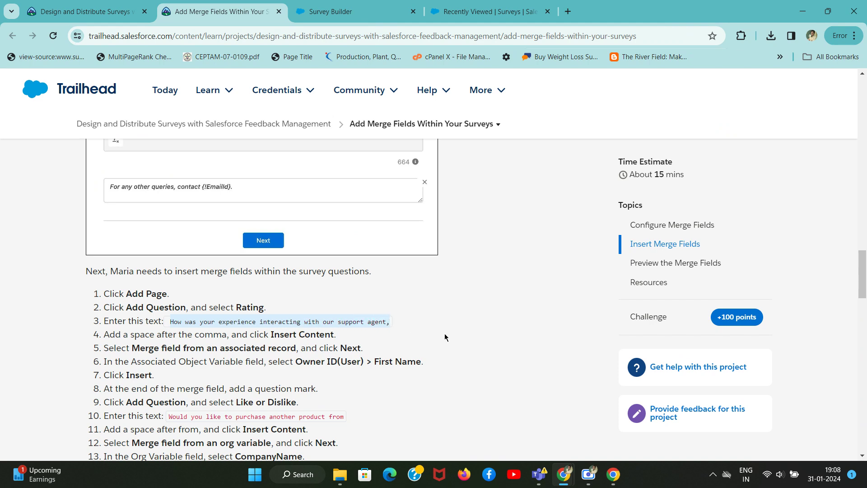
key(ctrl+Tab)
key(ctrl+v)
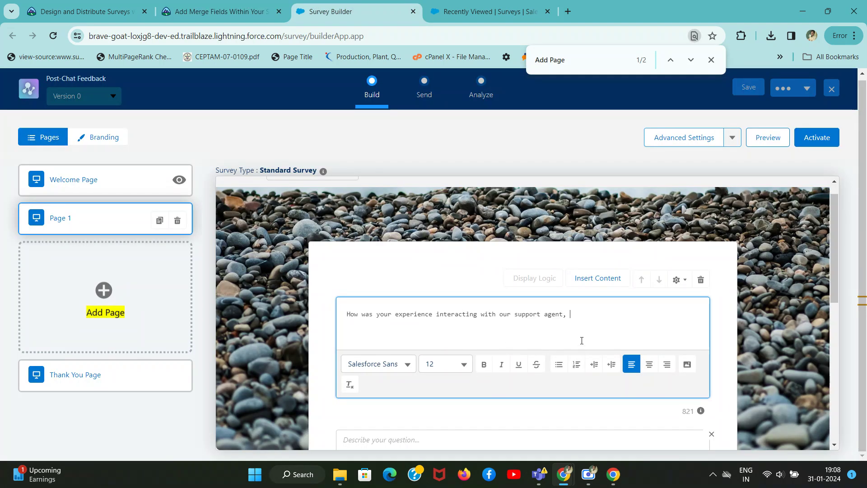
Step: Start inserting content into the Rating question, choosing "Merge field from an associated record" as the instructions specify
key(ctrl+shift+Tab)
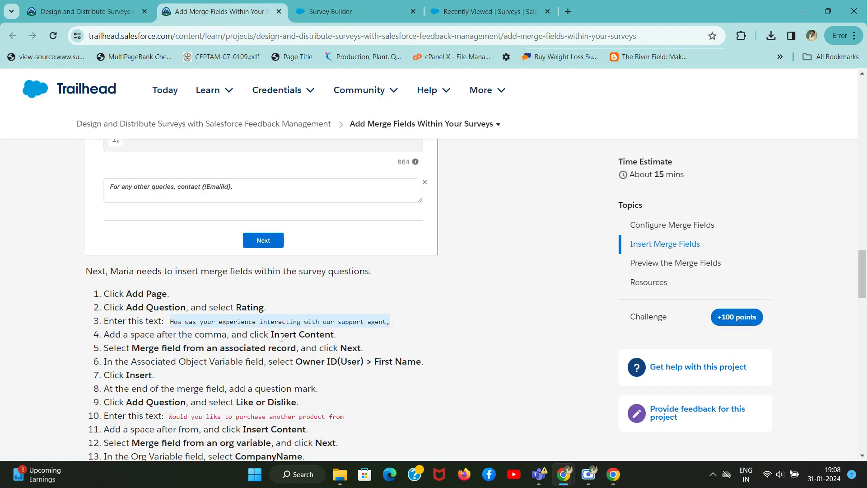
key(ctrl+Tab)
click(592, 283)
key(ctrl+shift+Tab)
mouse_move(136, 352)
mouse_down()
mouse_move(298, 349)
mouse_move(132, 350)
mouse_up()
key(ctrl+c)
key(ctrl+Tab)
key(ctrl+f)
key(ctrl+v)
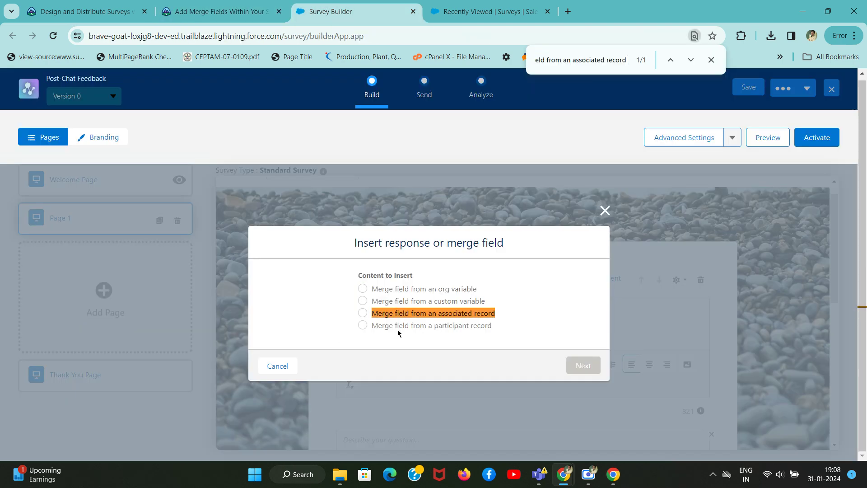
click(438, 317)
click(583, 366)
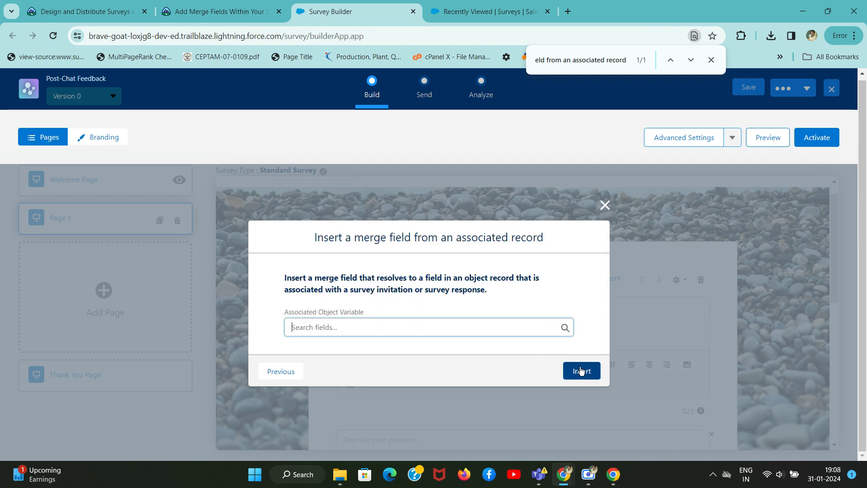
Step: Look up the required object variable in the instructions, search for "Owner" and choose Owner ID(User)
key(ctrl+shift+Tab)
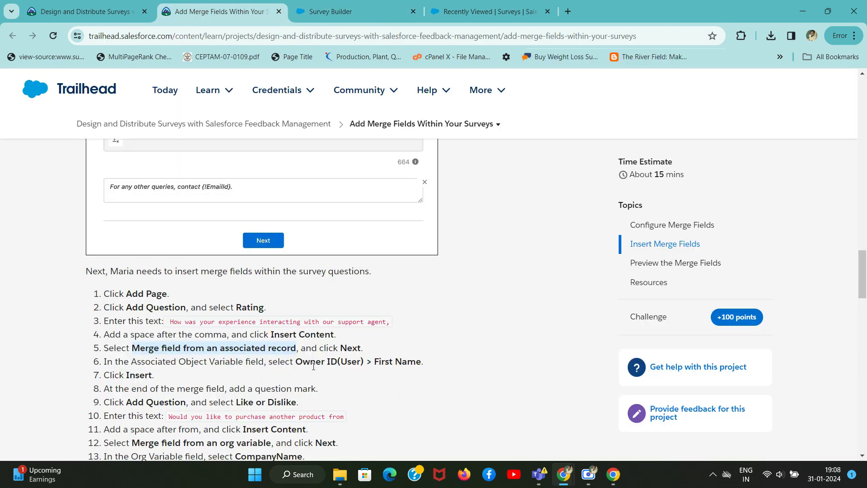
drag(297, 361, 363, 361)
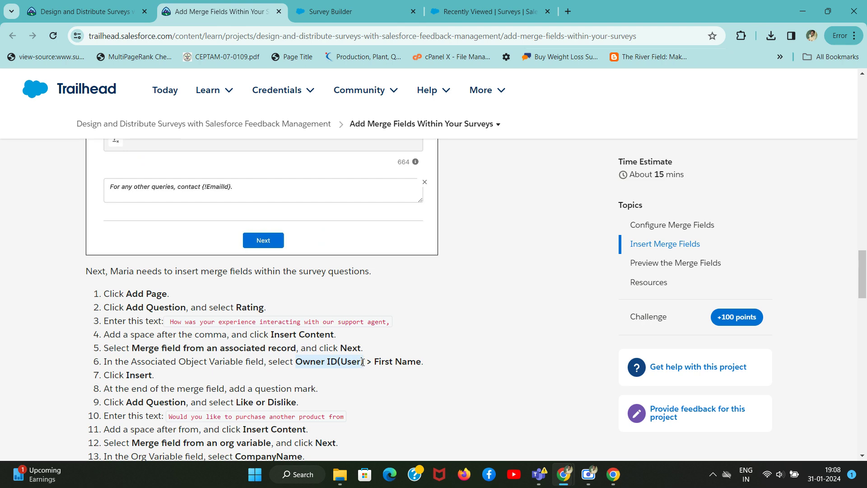
key(ctrl+c)
key(ctrl+Tab)
click(400, 331)
key(ctrl+v)
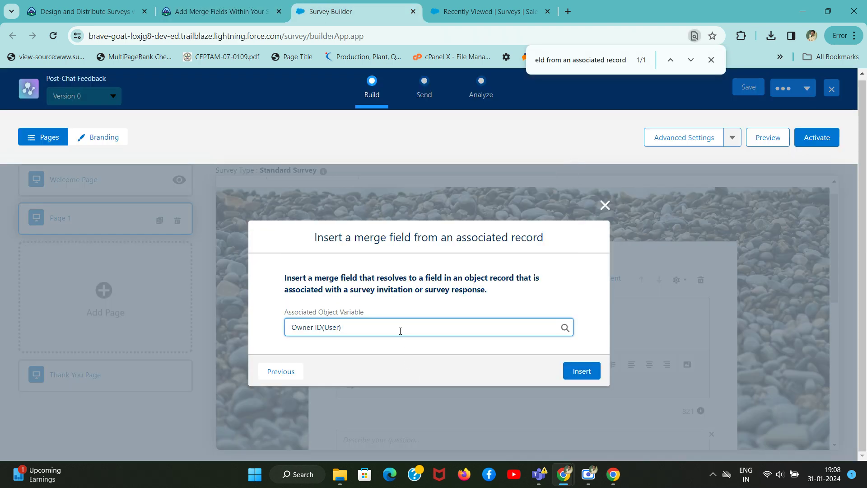
key(BackSpace)
key(BackSpace)
key(BackSpace)
key(BackSpace)
key(BackSpace)
key(BackSpace)
key(BackSpace)
key(BackSpace)
key(BackSpace)
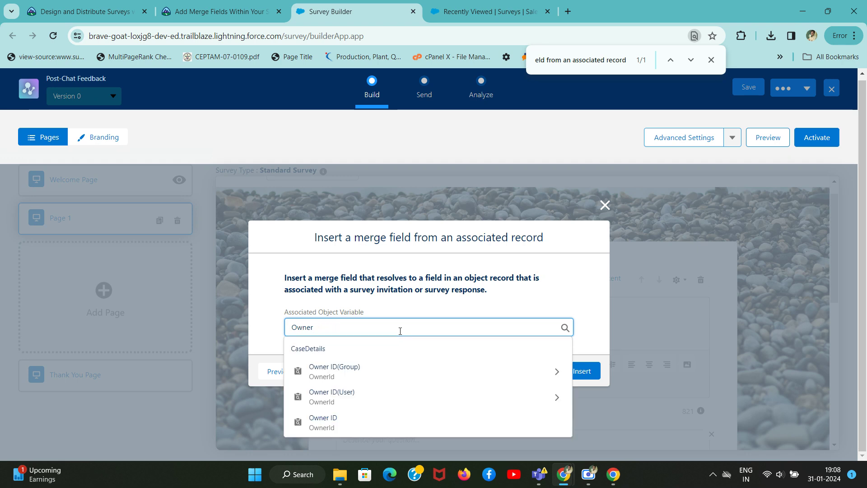
click(399, 396)
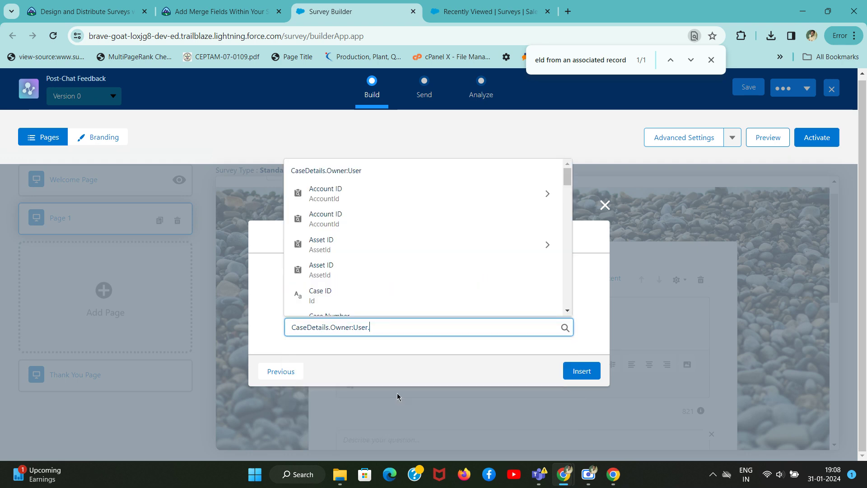
Step: Choose the owner's First Name field, check the instructions, and insert the merge field into the Rating question
text(fir)
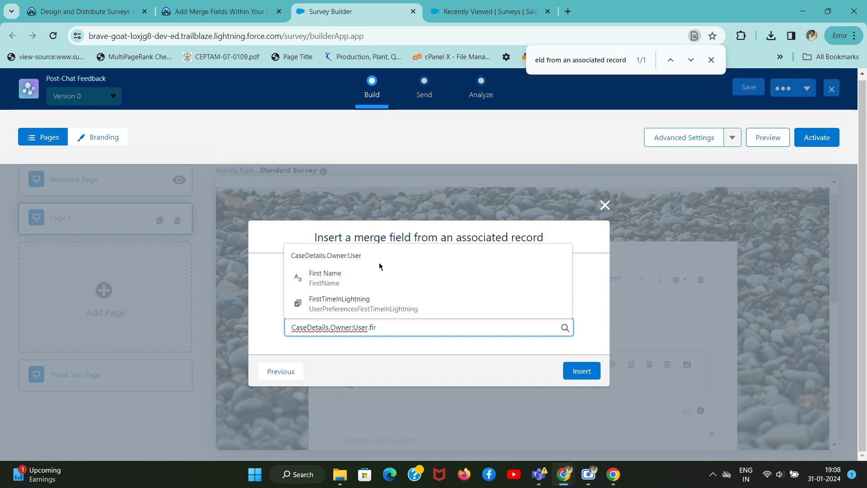
click(377, 276)
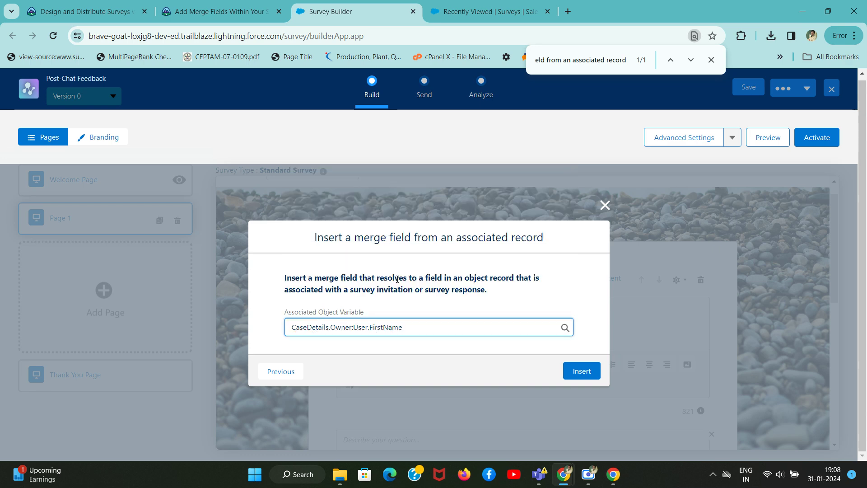
key(ctrl+shift+Tab)
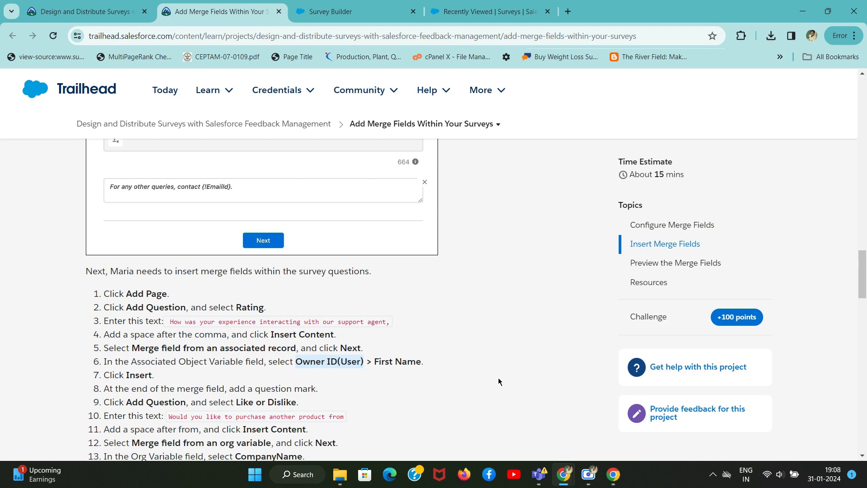
scroll(864, 269, down, 3)
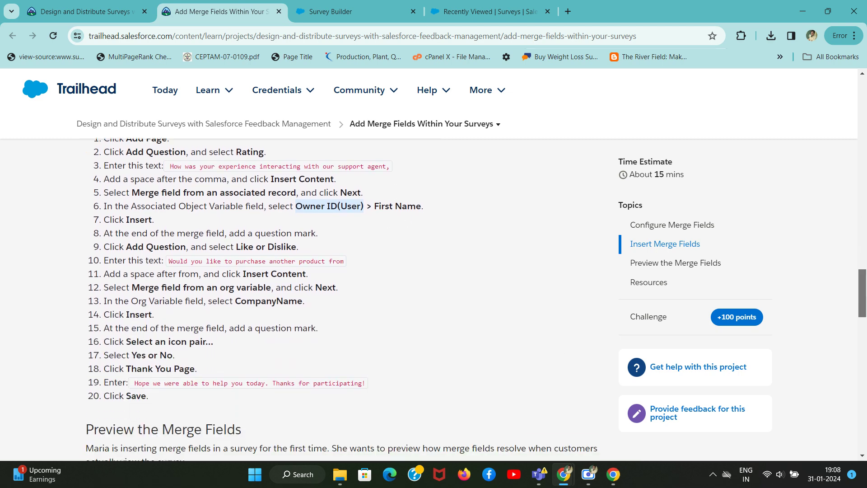
key(ctrl+Tab)
click(571, 365)
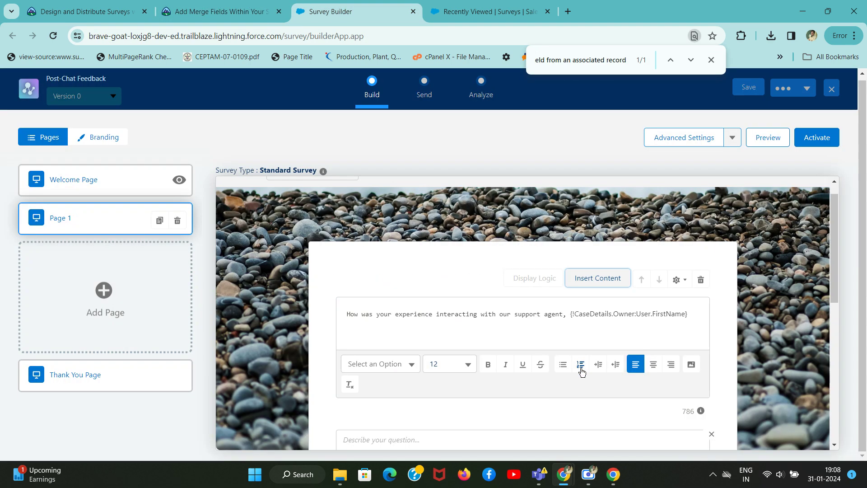
Step: Read the instruction about ending the merge field with a question mark and view the rest of the Rating question
key(ctrl+shift+Tab)
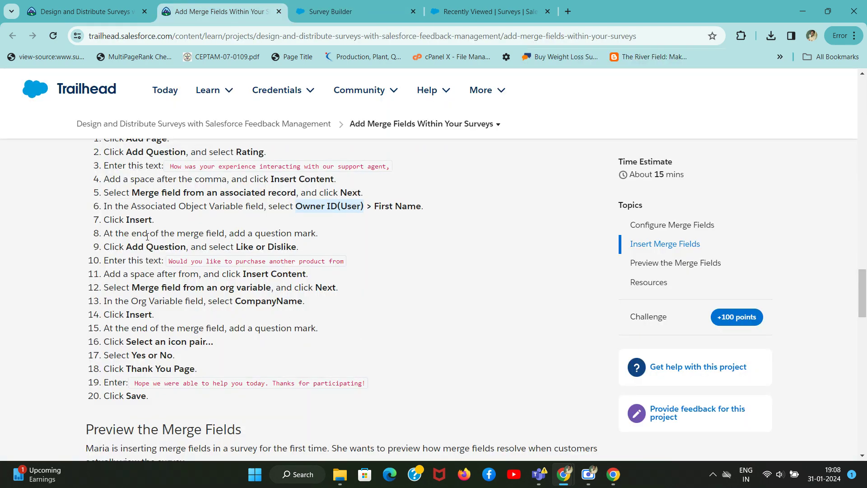
drag(121, 233, 318, 234)
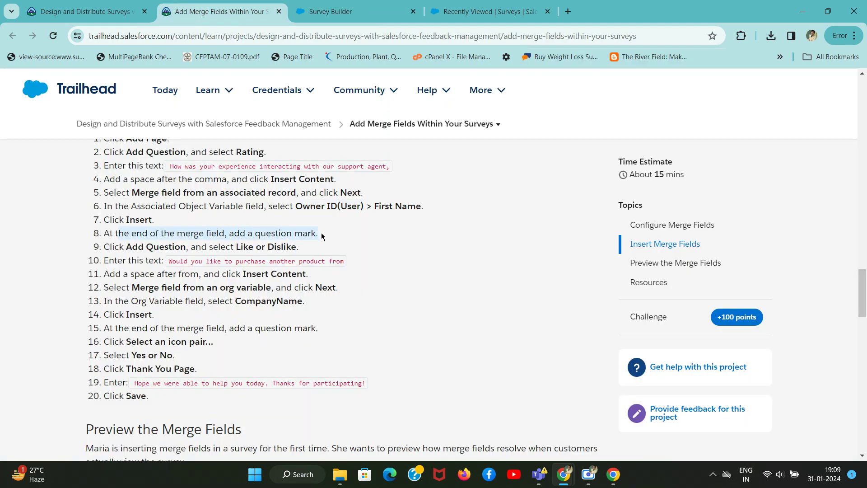
key(ctrl+Tab)
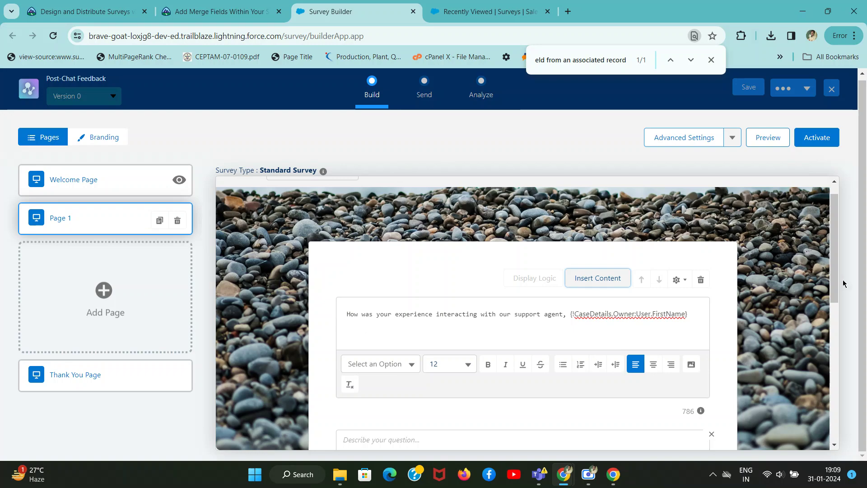
drag(835, 276, 843, 318)
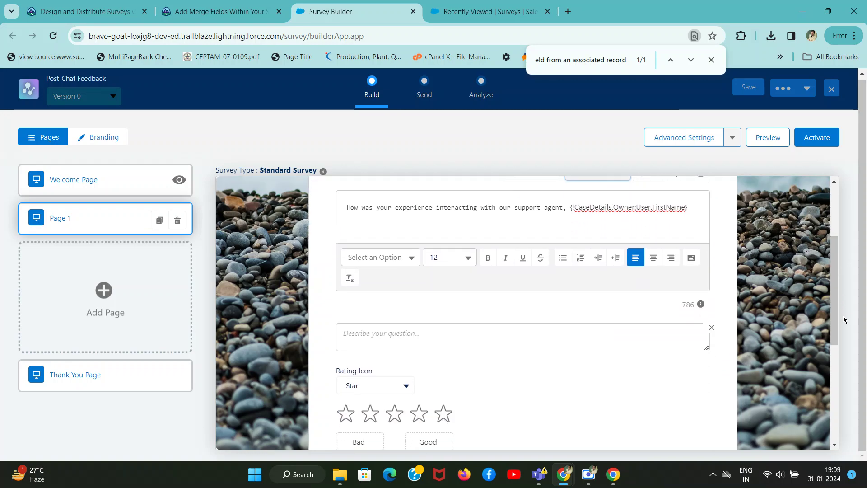
Step: Check the next question type in the instructions and add a Like or Dislike question below the Rating question
key(ctrl+shift+Tab)
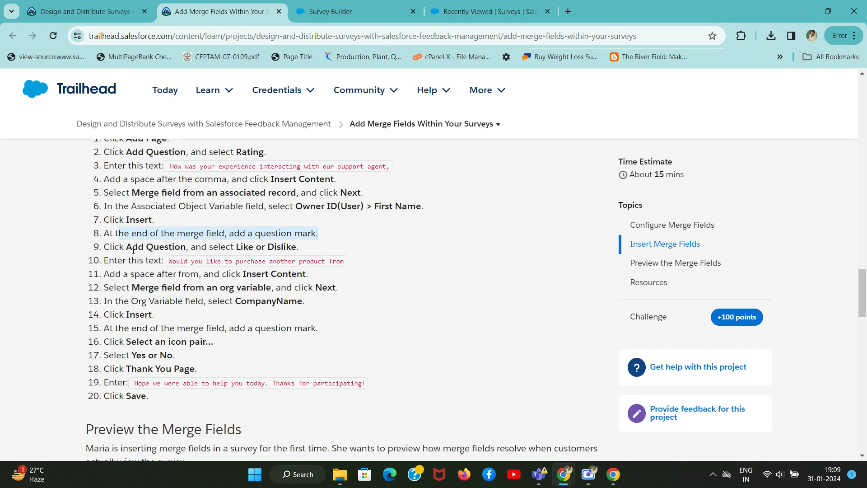
drag(127, 249, 180, 249)
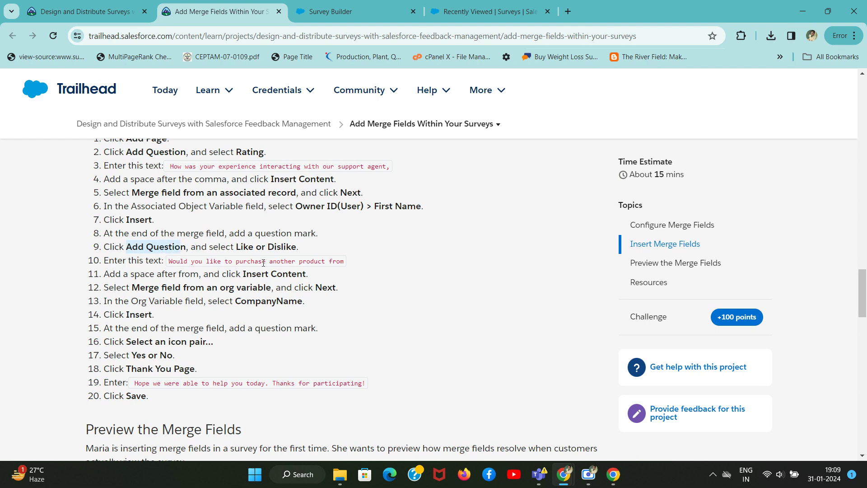
key(ctrl+Tab)
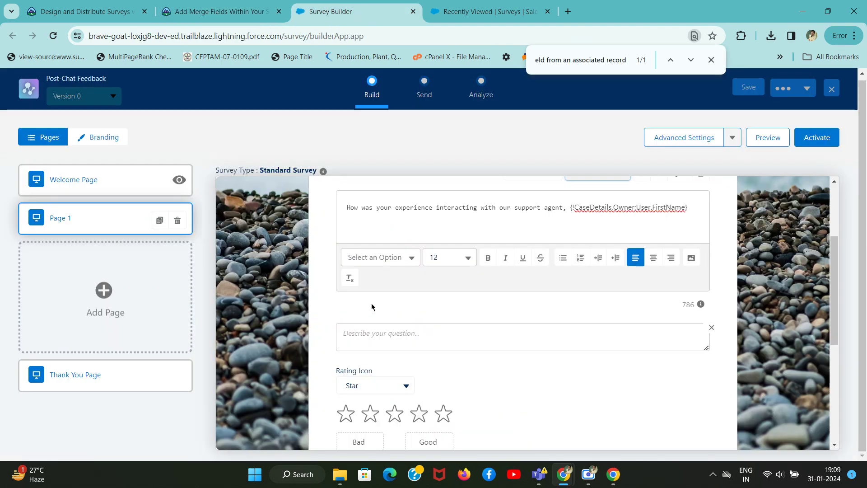
key(ctrl+f)
key(ctrl+v)
click(529, 312)
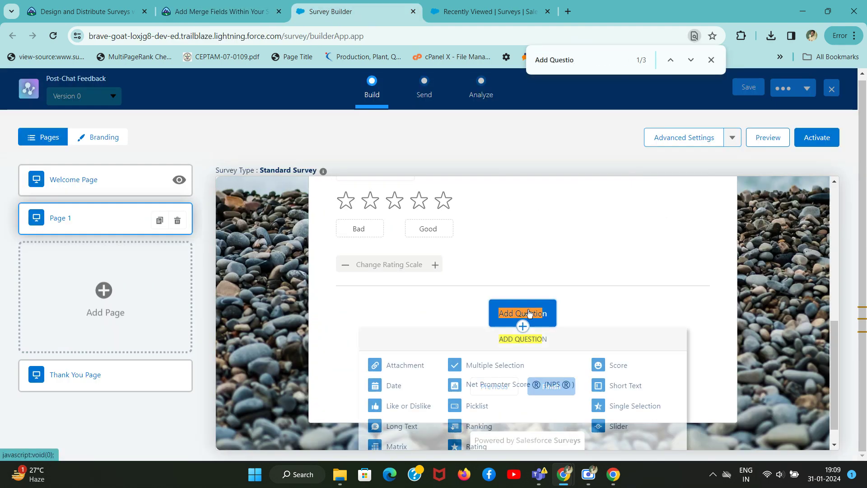
key(ctrl+shift+Tab)
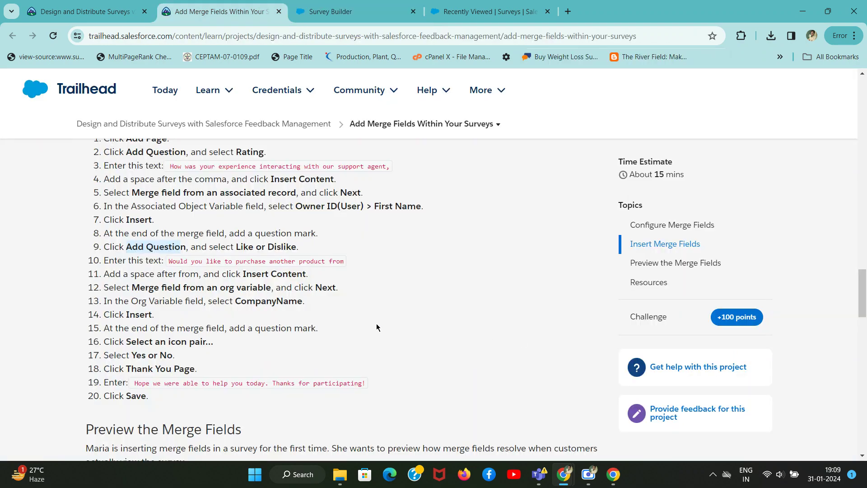
key(ctrl+Tab)
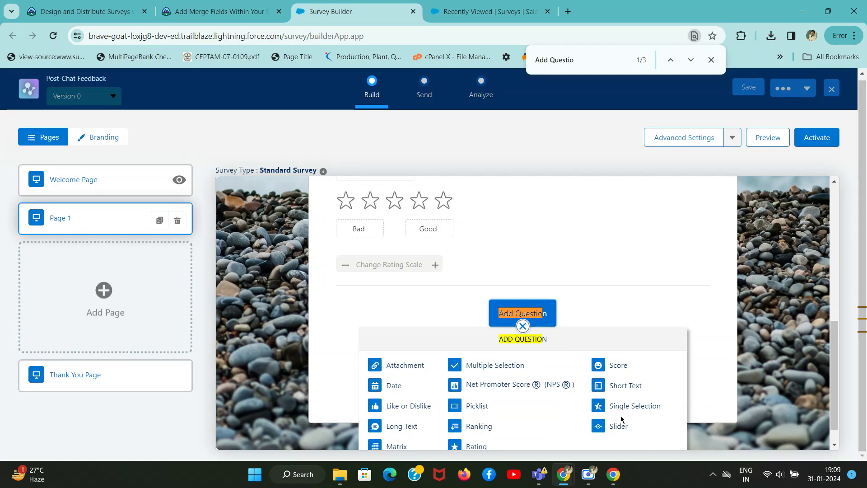
click(401, 407)
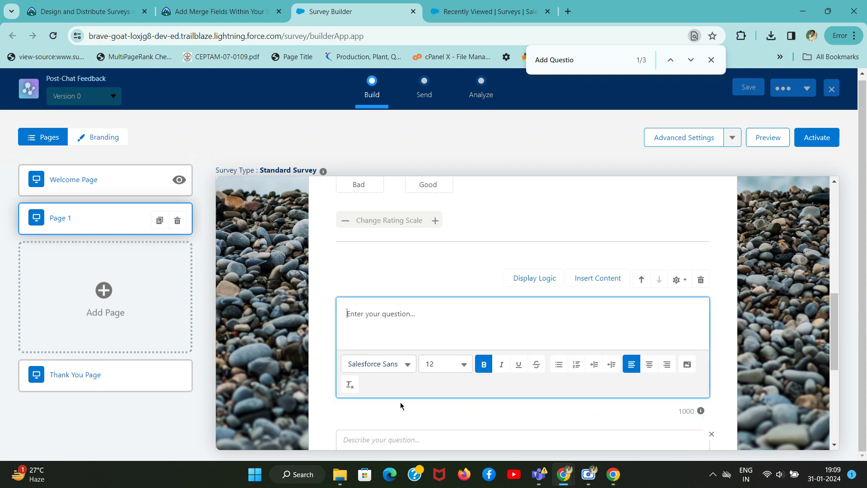
Step: Copy the Like or Dislike question's text from the instructions and enter "Would you like to purchase another product from"
key(ctrl+shift+Tab)
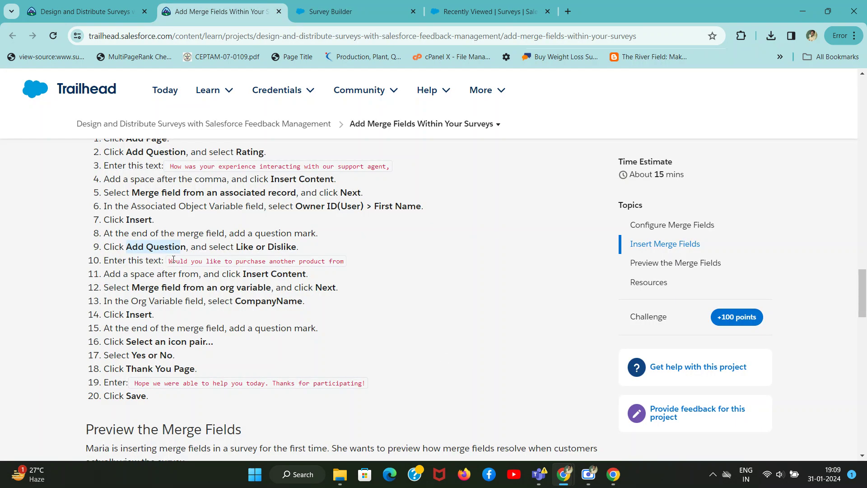
drag(169, 262, 342, 262)
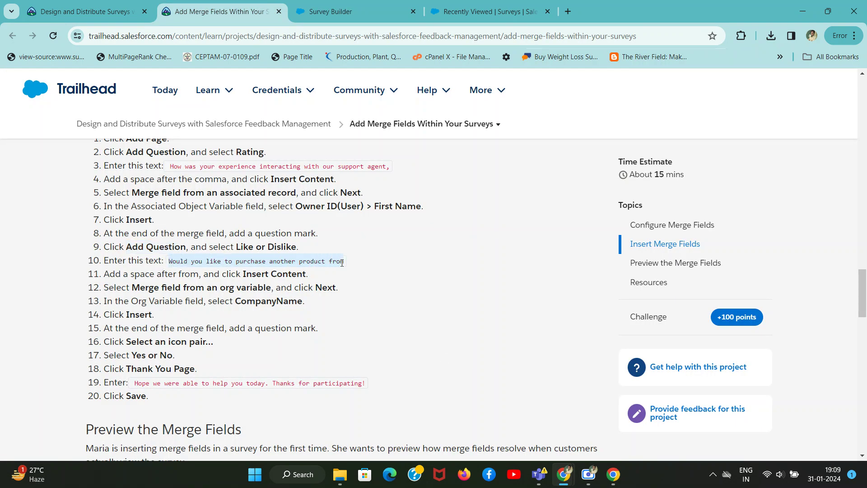
key(ctrl+Tab)
key(ctrl+v)
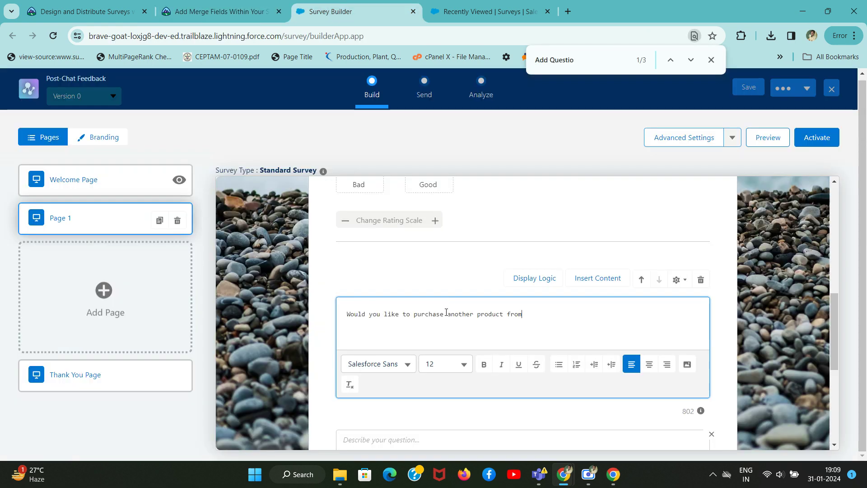
Step: Check the merge field type in the instructions and choose "Merge field from an org variable" for the purchase question
key(ctrl+shift+Tab)
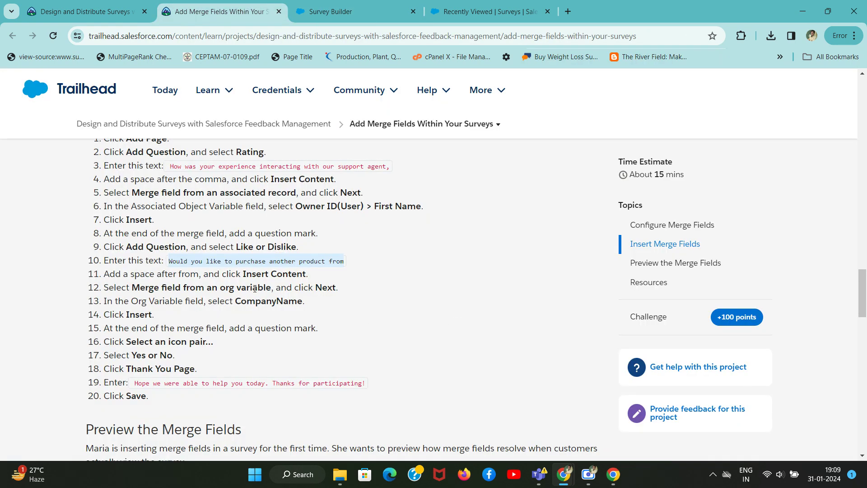
drag(132, 287, 265, 287)
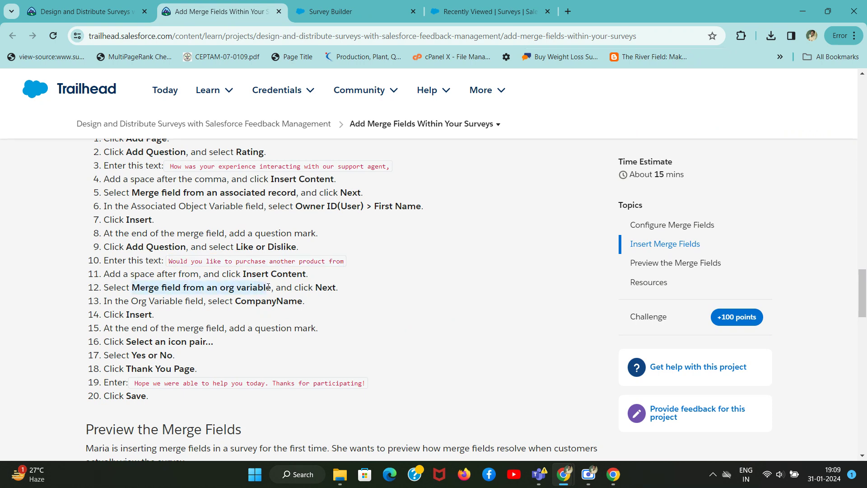
key(ctrl+Tab)
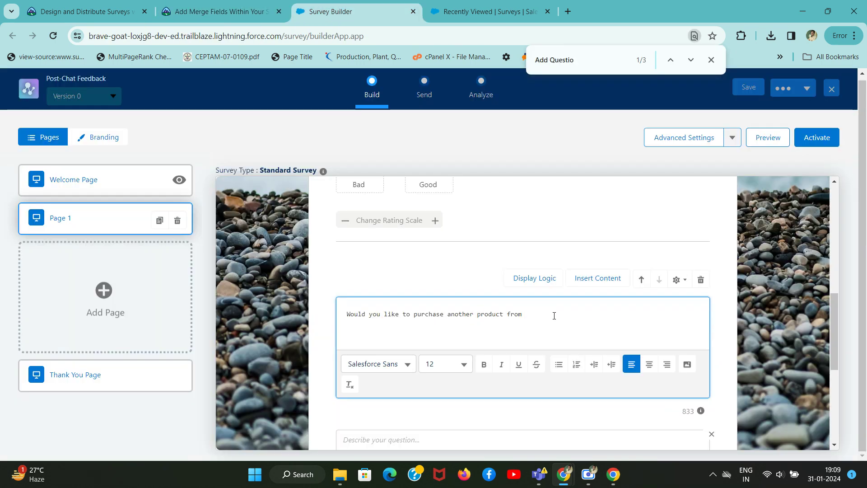
click(597, 278)
key(ctrl+f)
text(Merge field from an org variabl)
click(461, 292)
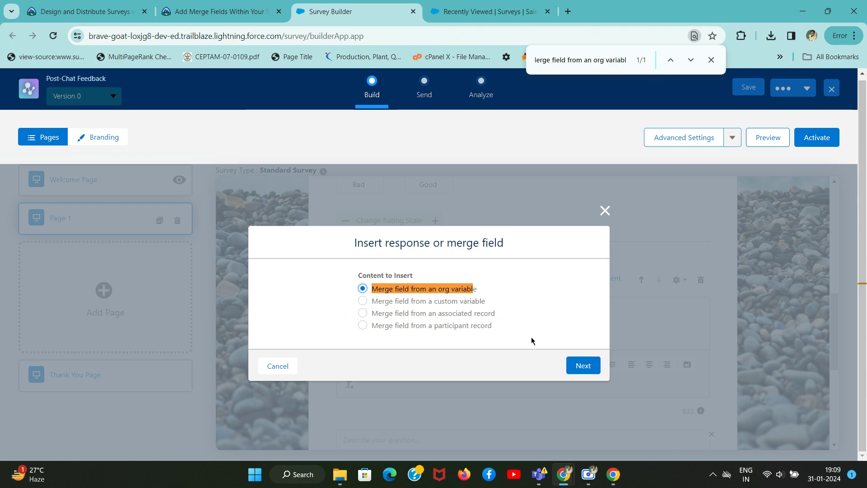
click(583, 363)
Step: Copy CompanyName from the instructions, set it as the org variable, and insert the merge field into the purchase question
key(ctrl+shift+Tab)
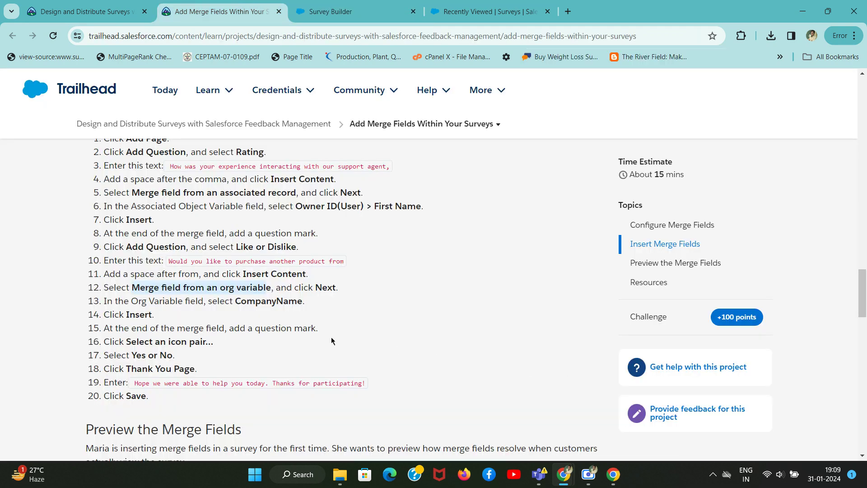
double_click(254, 299)
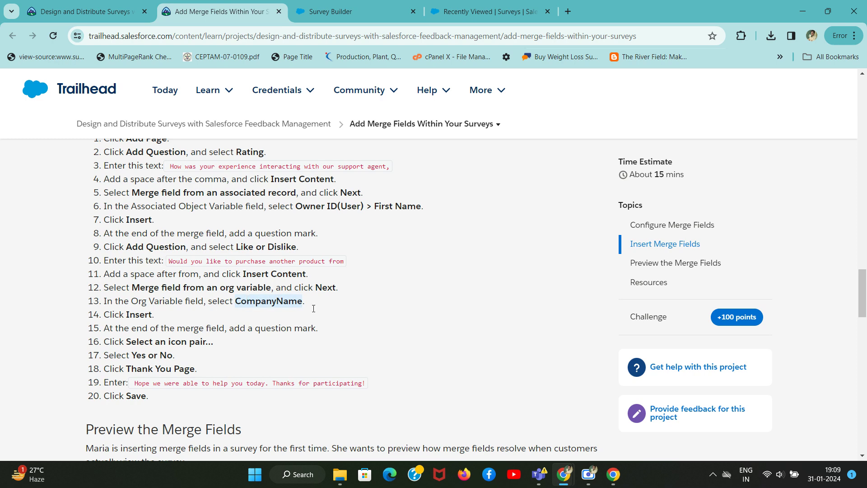
key(ctrl+c)
key(ctrl+Tab)
click(413, 321)
key(ctrl+v)
click(406, 345)
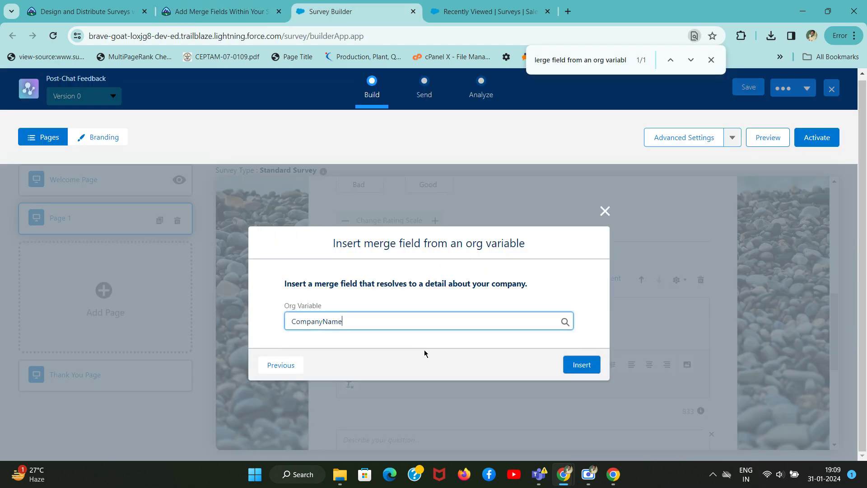
click(581, 365)
Step: Check the instruction on ending punctuation and add a space and question mark after the CompanyName merge field
key(ctrl+shift+Tab)
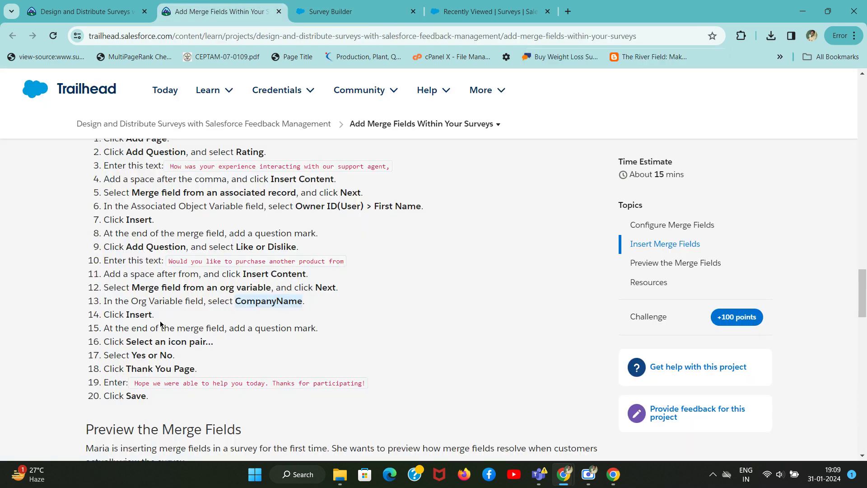
click(134, 325)
drag(256, 327, 316, 327)
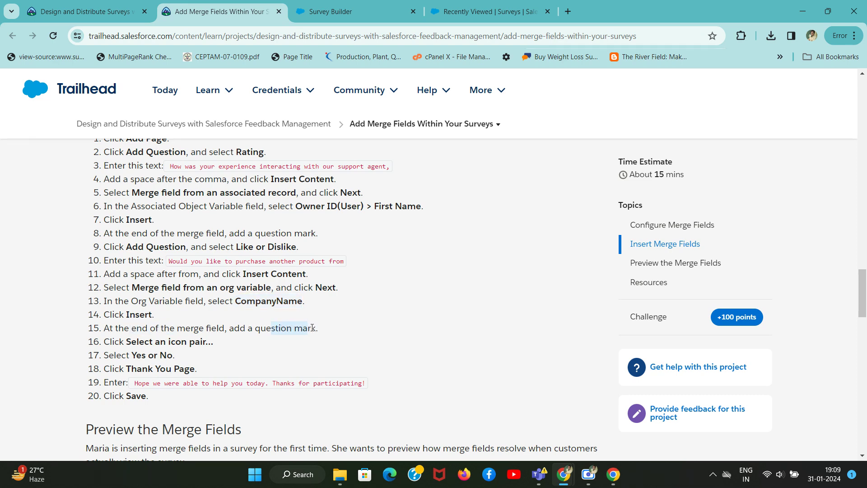
key(ctrl+Tab)
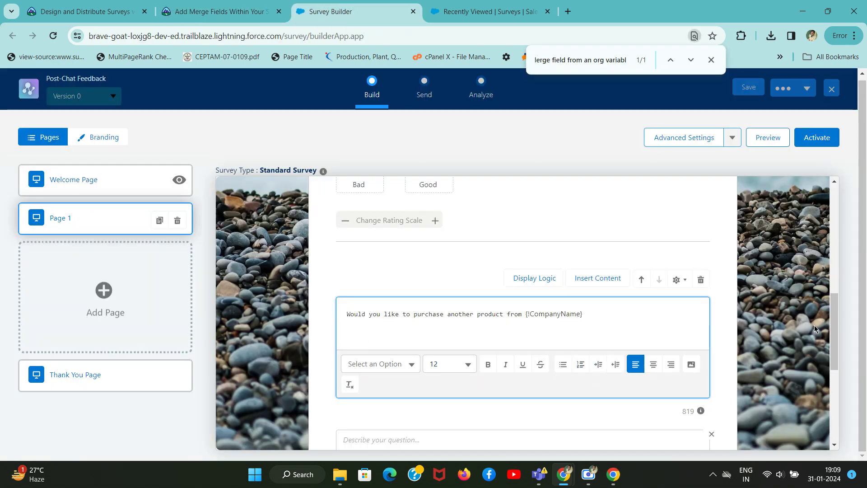
key(ctrl+shift+Tab)
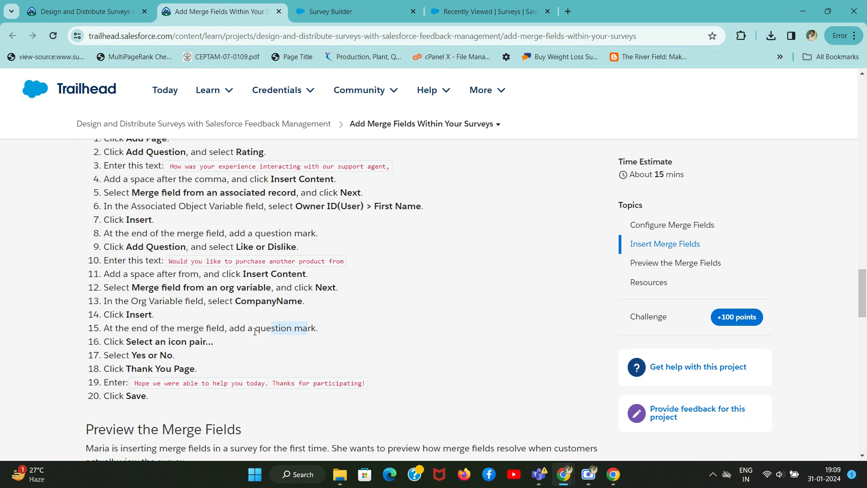
click(126, 326)
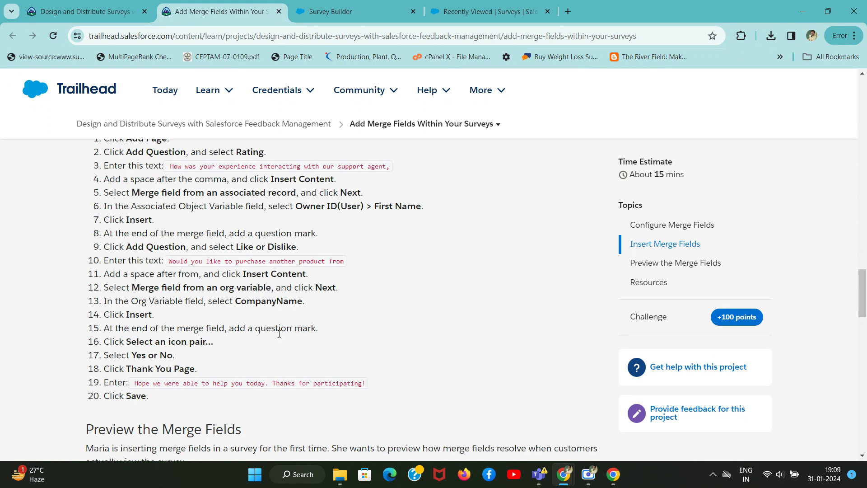
key(ctrl+Tab)
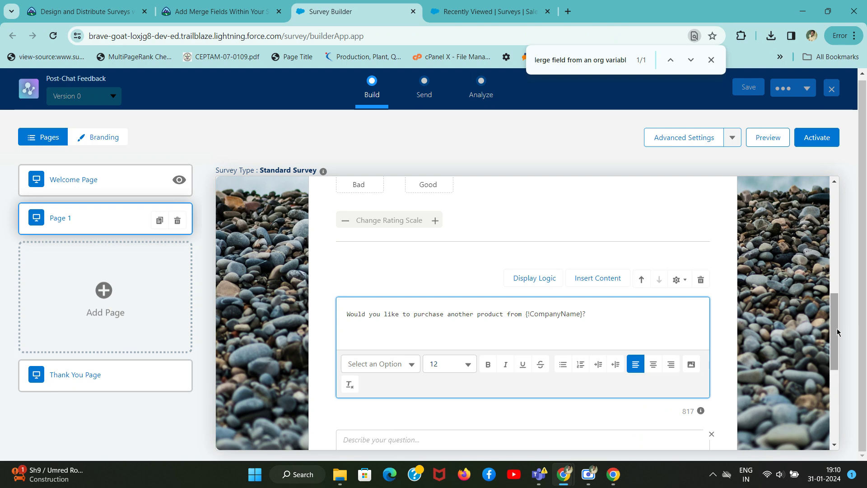
key(Left)
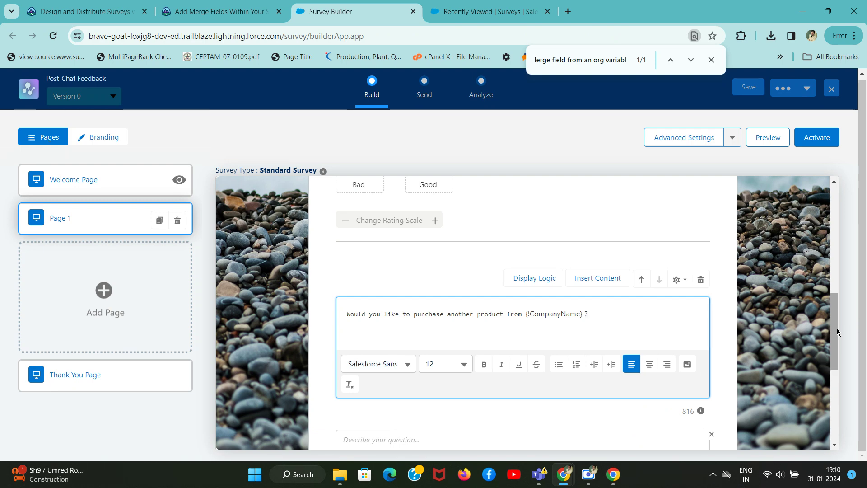
Step: Read the instruction about selecting an icon pair and examine the answer options of the Like or Dislike question
key(ctrl+shift+Tab)
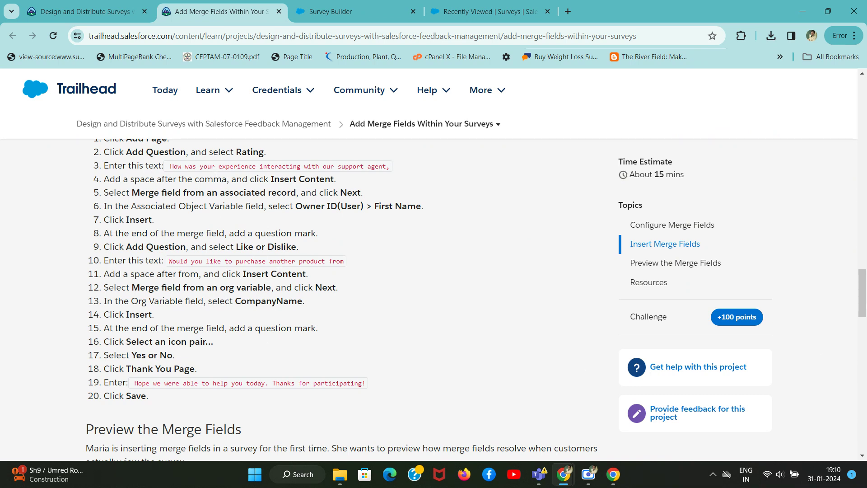
scroll(343, 298, up, 2)
scroll(343, 298, down, 2)
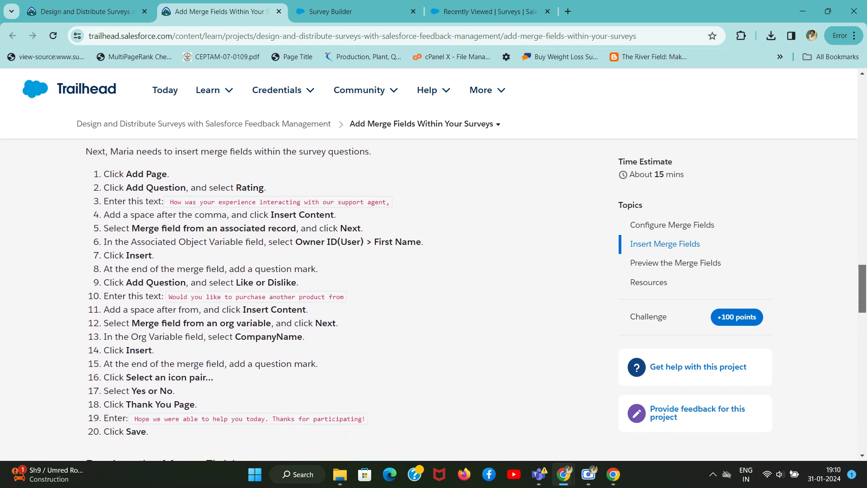
drag(213, 312, 320, 315)
drag(136, 319, 199, 320)
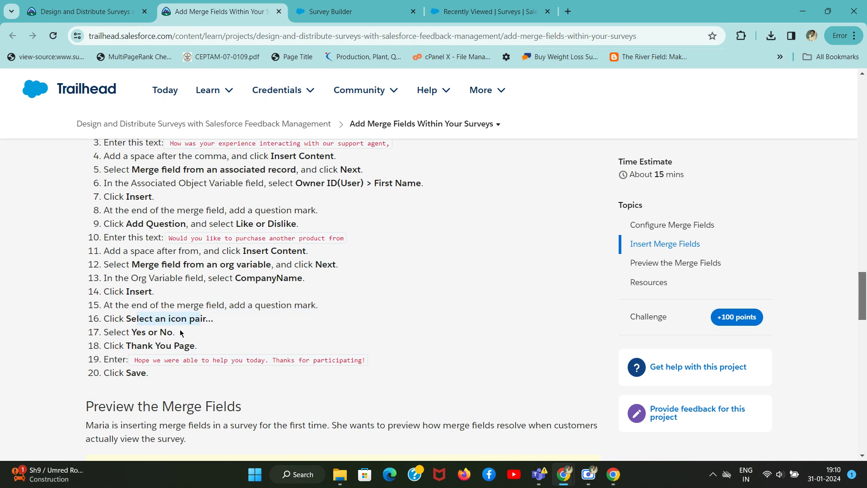
key(ctrl+Tab)
drag(833, 348, 839, 408)
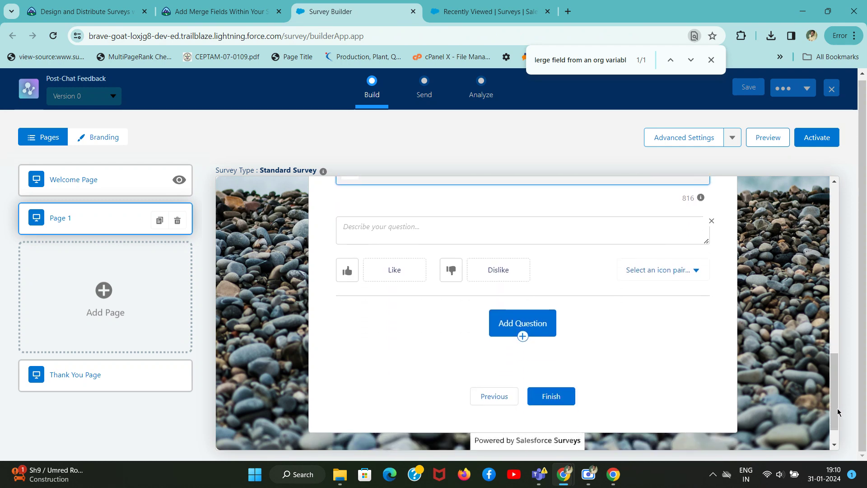
Step: Find the icon pair setting named in the instructions and set the purchase question's icon pair to Yes or No
key(ctrl+shift+Tab)
click(138, 321)
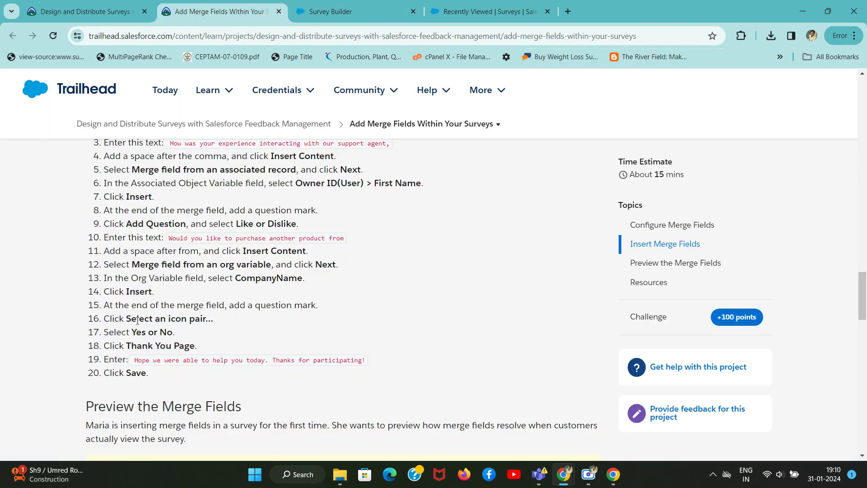
drag(127, 316, 205, 323)
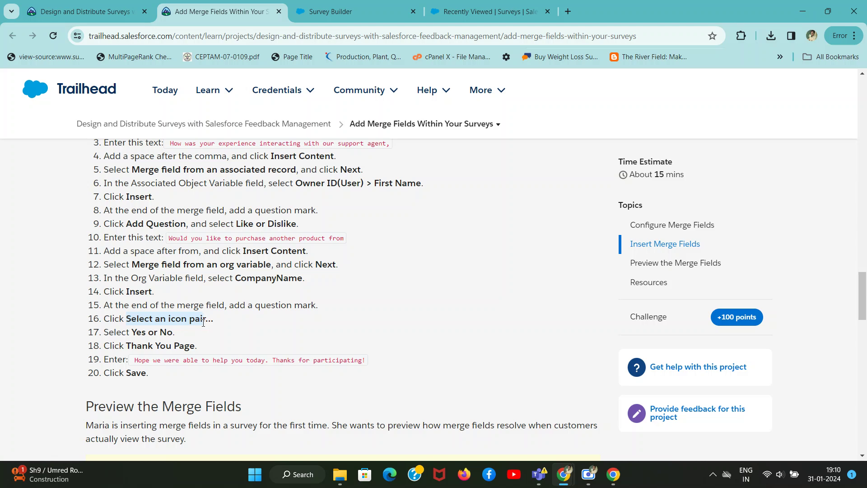
key(ctrl+Tab)
key(ctrl+f)
key(ctrl+v)
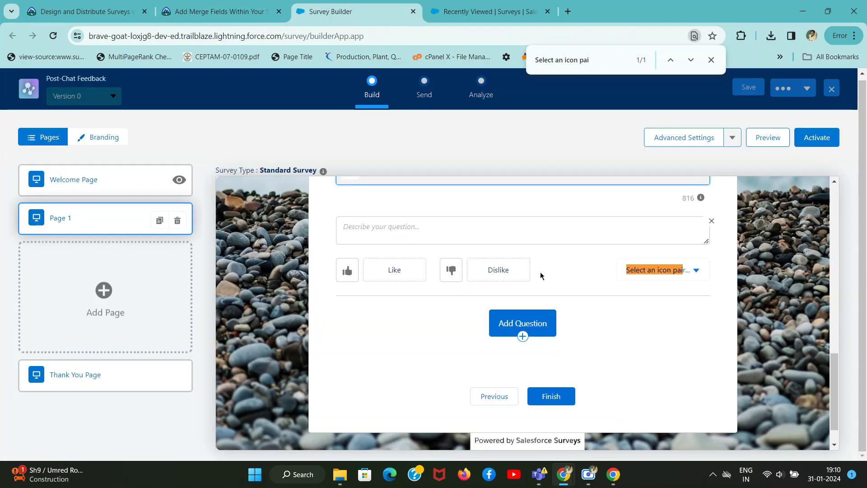
click(692, 272)
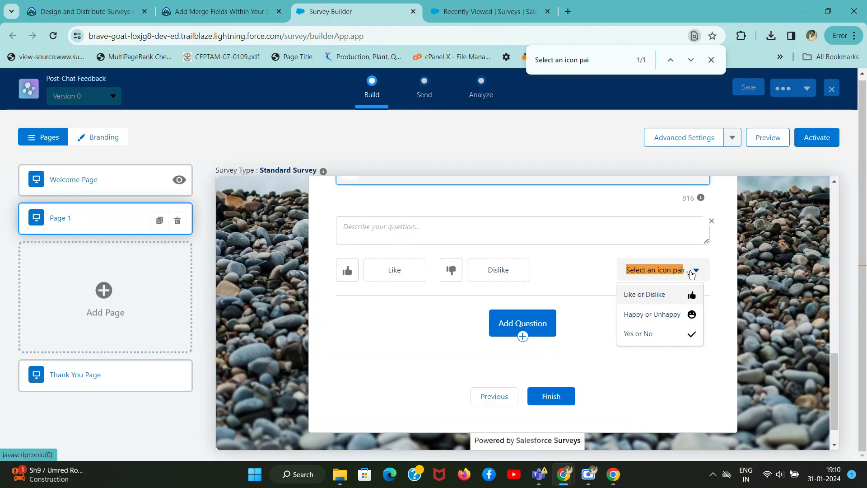
key(ctrl+shift+Tab)
key(ctrl+Tab)
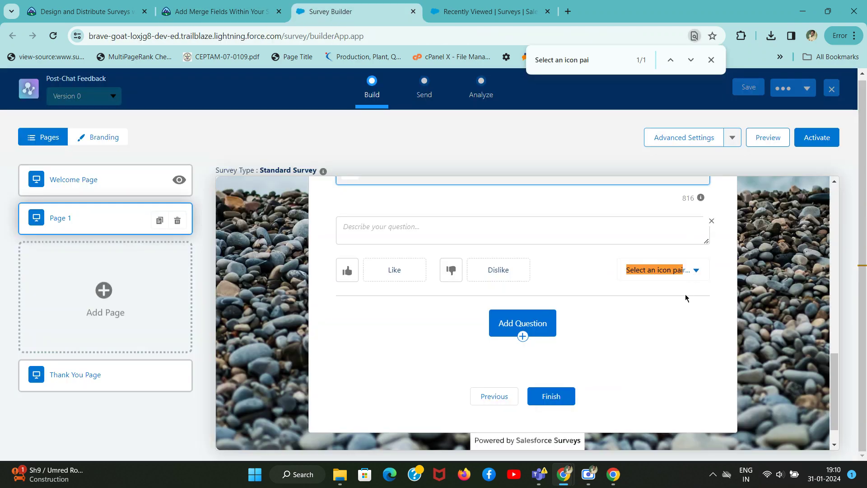
click(692, 270)
click(665, 336)
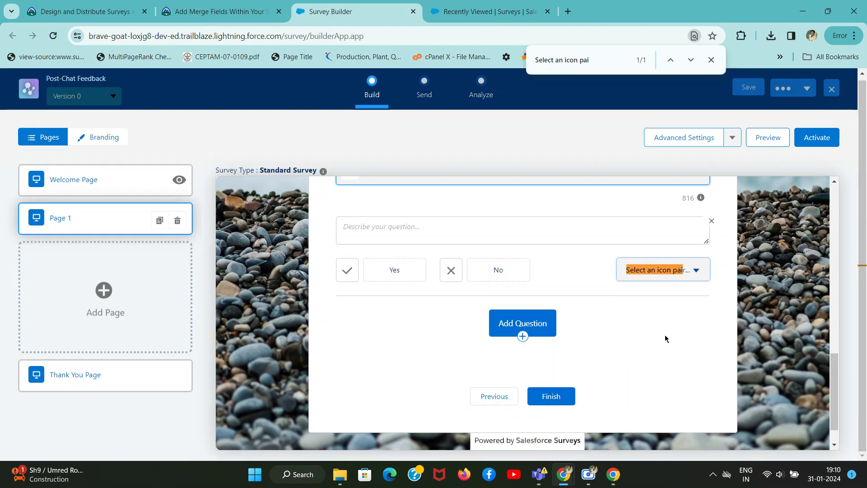
Step: Check the next instruction, find the Thank You Page in the survey, and open it for editing
key(ctrl+shift+Tab)
drag(129, 346, 199, 349)
key(ctrl+Tab)
key(ctrl+shift+Tab)
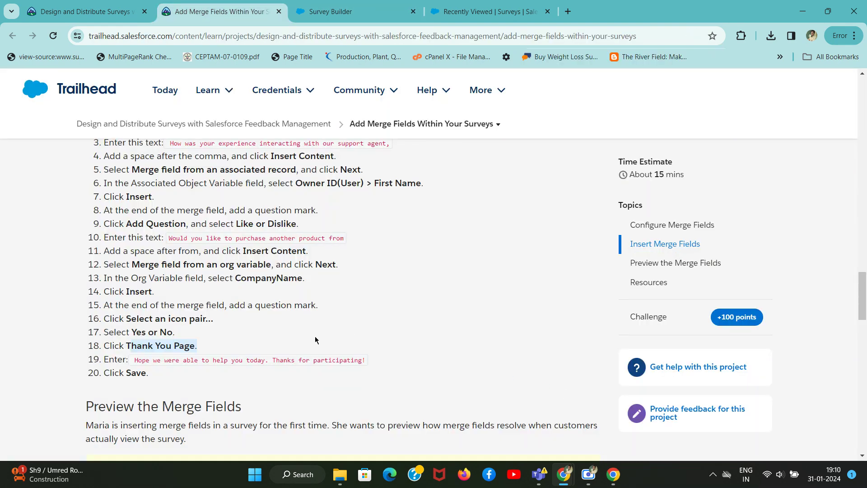
key(ctrl+Tab)
key(ctrl+f)
key(ctrl+v)
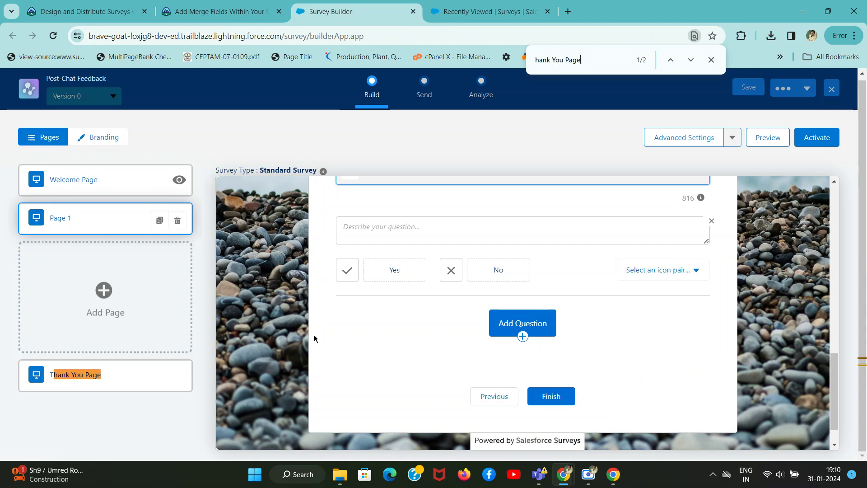
click(60, 373)
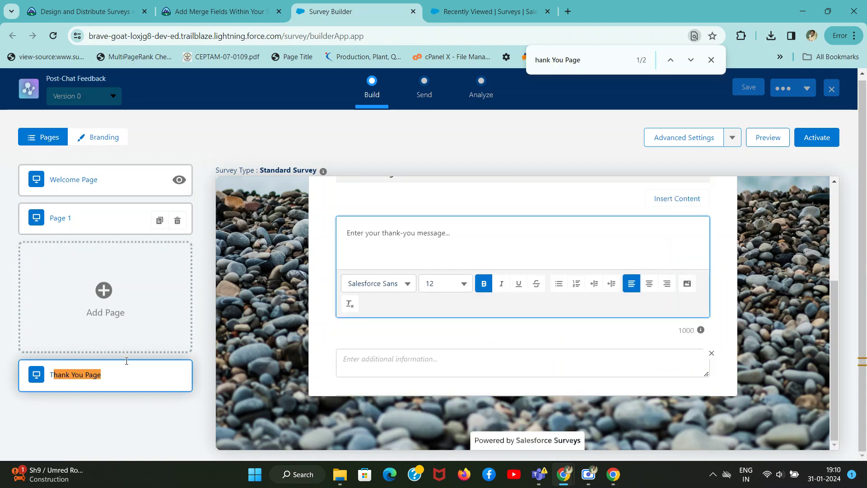
Step: Copy the thank-you text from the instructions and enter "Hope we were able to help you today. Thanks for participating!" as the default message
key(ctrl+shift+Tab)
drag(135, 359, 385, 368)
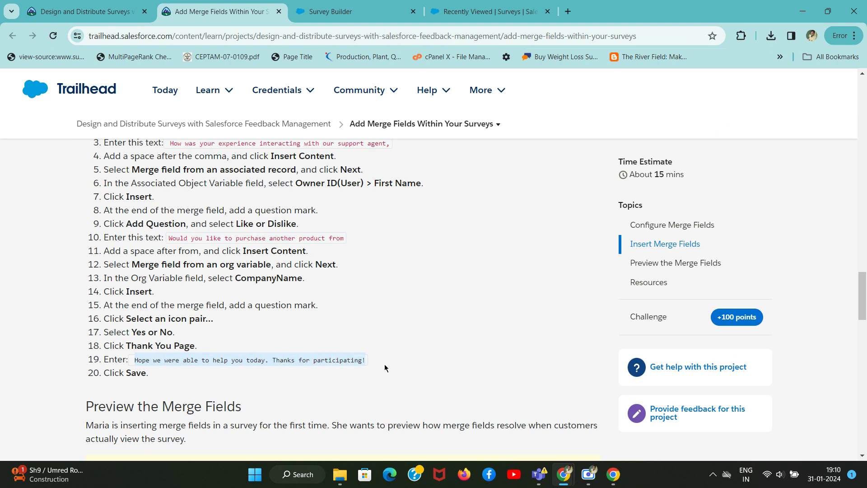
key(ctrl+Tab)
key(ctrl+v)
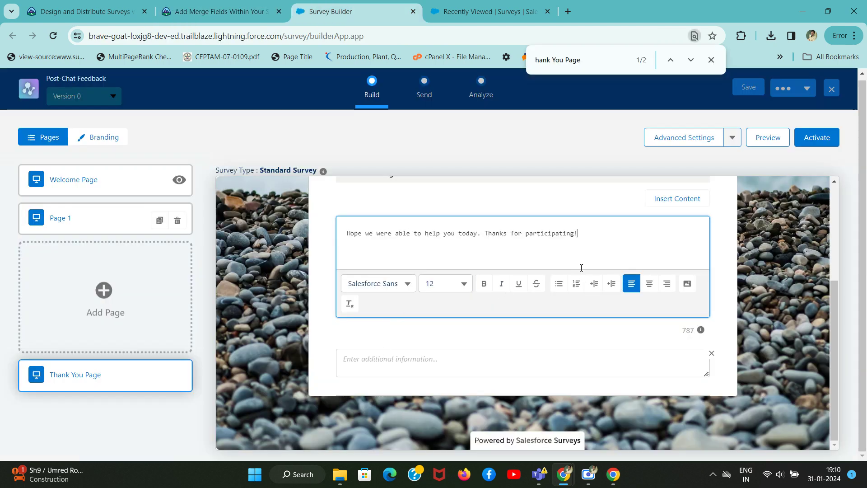
key(ctrl+shift+Tab)
key(ctrl+Tab)
drag(834, 320, 849, 212)
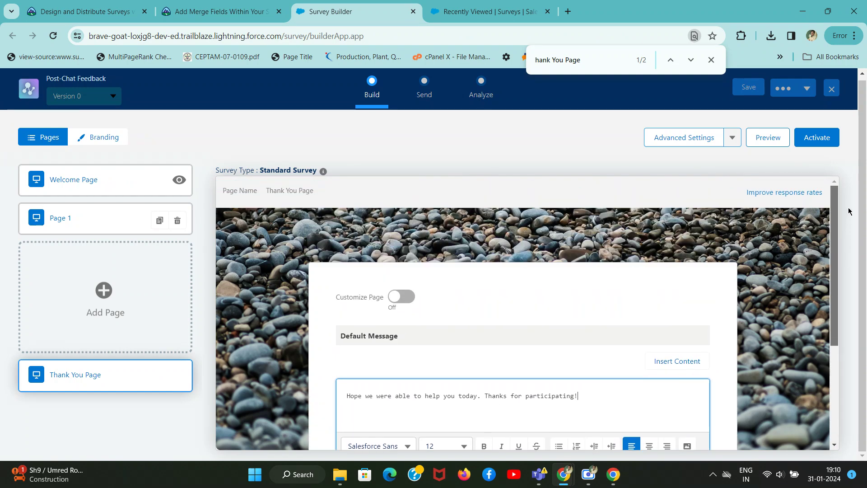
click(730, 141)
click(790, 197)
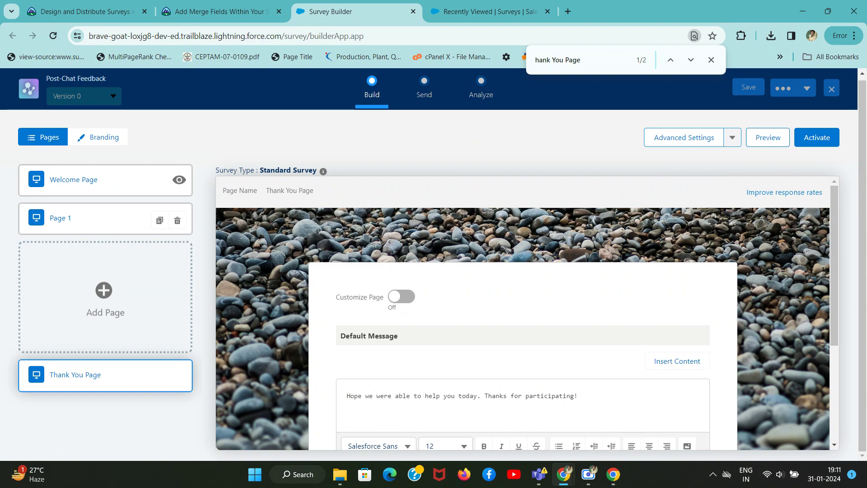
Step: Check the last instruction for the merge field exercise, find the Save command in the survey, and save the Post-Chat Feedback survey
key(ctrl+shift+Tab)
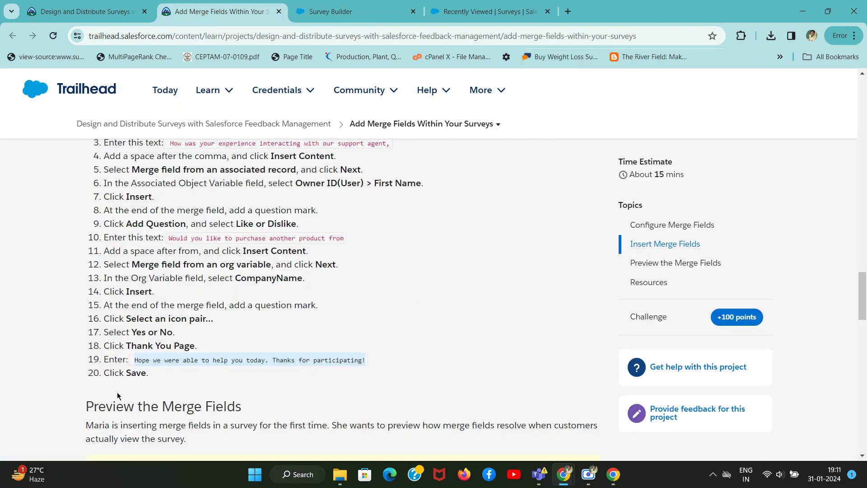
triple_click(129, 371)
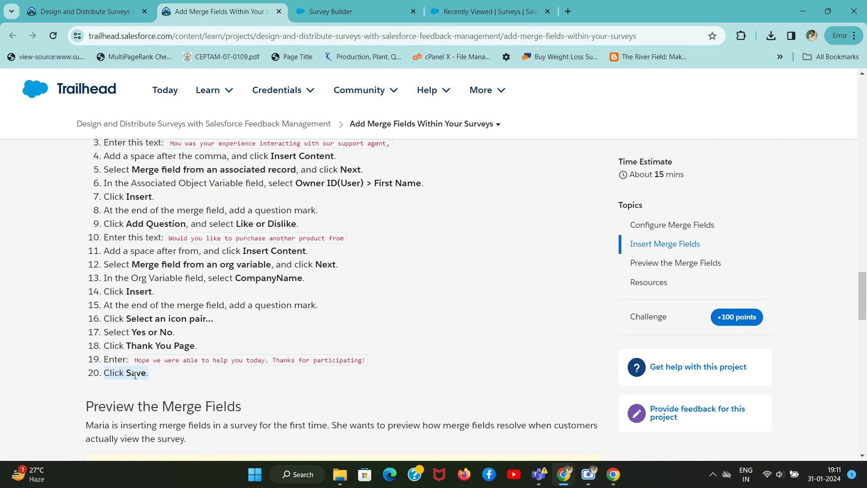
click(138, 381)
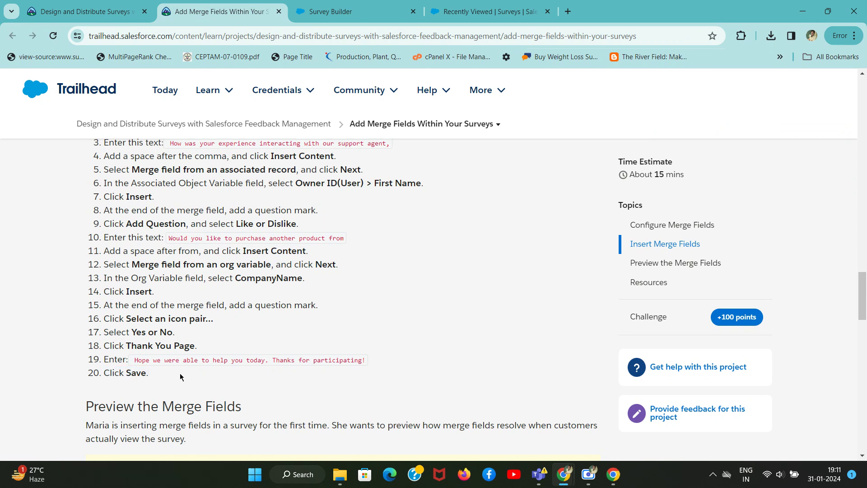
double_click(129, 373)
key(ctrl+Tab)
key(ctrl+f)
text(Save)
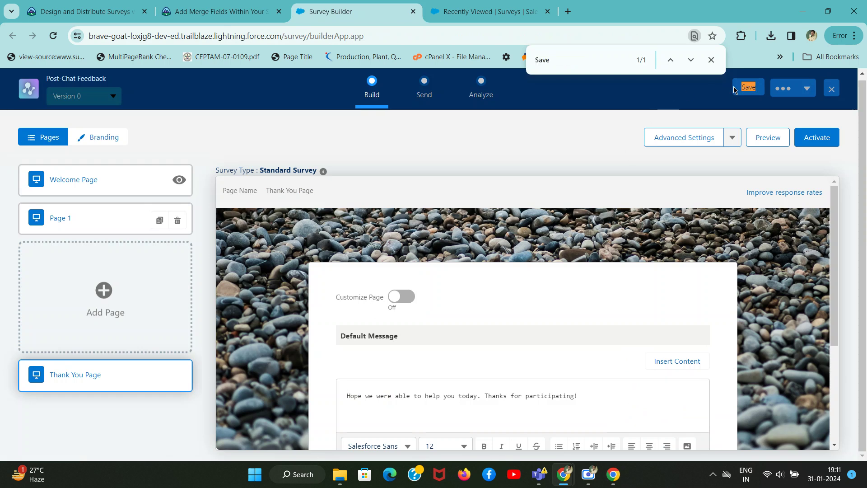
click(748, 87)
click(713, 62)
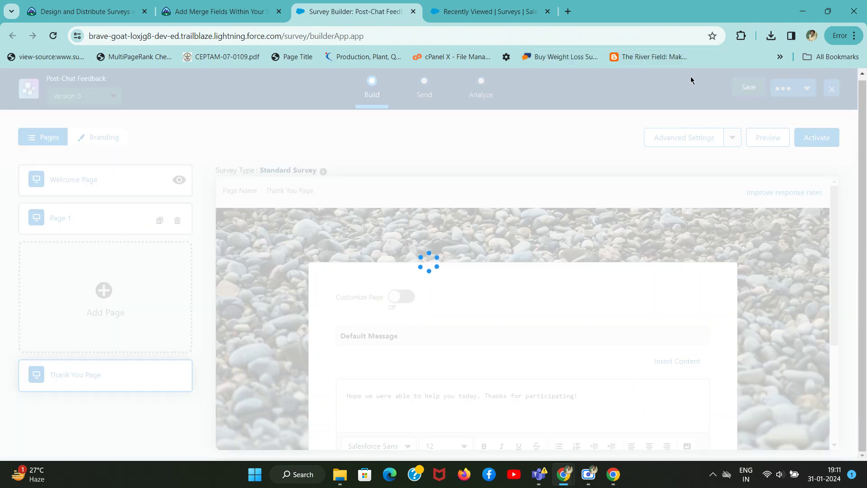
Step: Read the Preview the Merge Fields instructions and start the survey preview to open its merge field values
key(ctrl+shift+Tab)
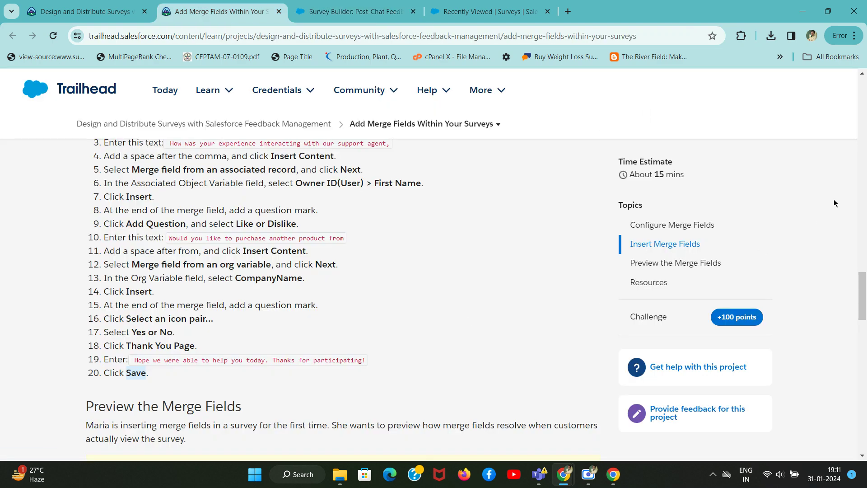
drag(860, 279, 860, 316)
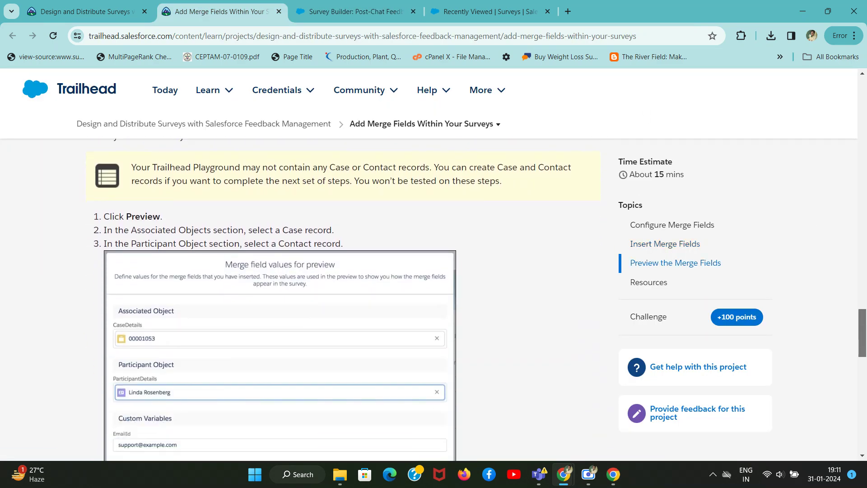
key(ctrl+Tab)
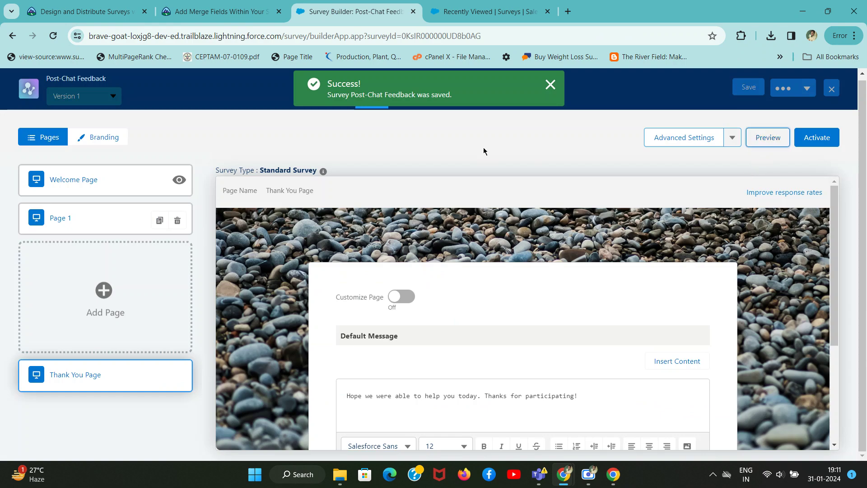
key(ctrl+shift+Tab)
key(ctrl+Tab)
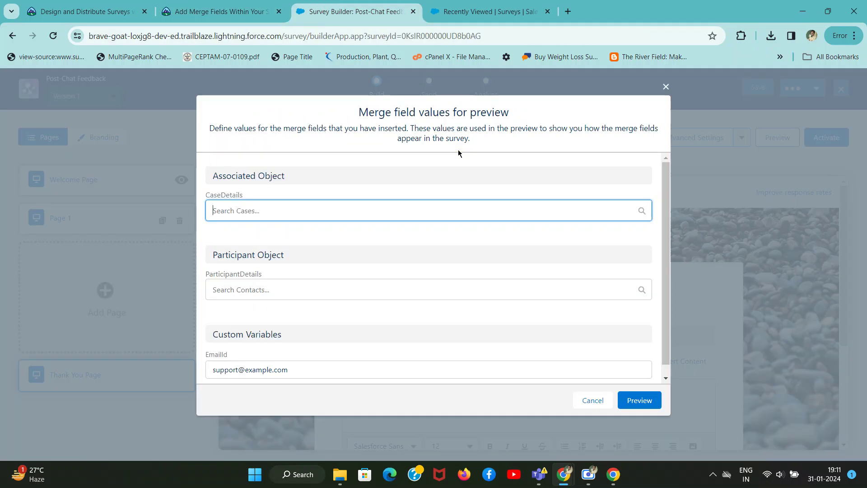
Step: Read the instruction about selecting a Case record and compare it with the CaseDetails lookup in the preview settings
key(ctrl+shift+Tab)
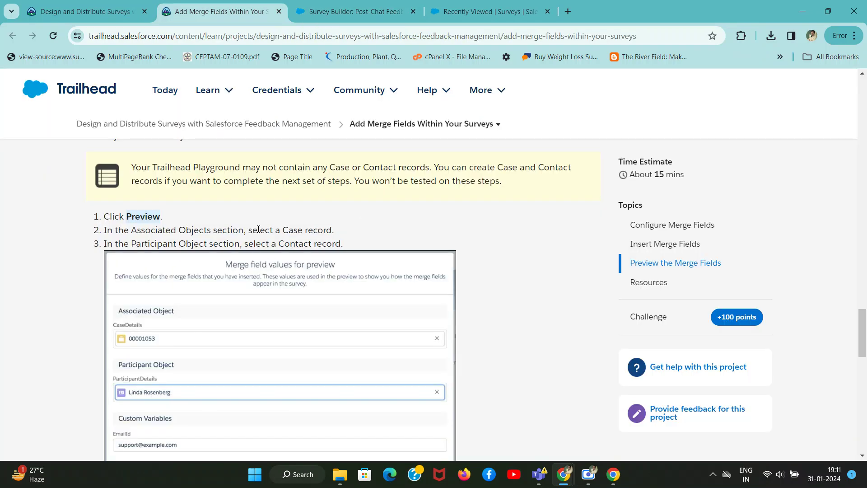
drag(283, 229, 331, 229)
key(ctrl+Tab)
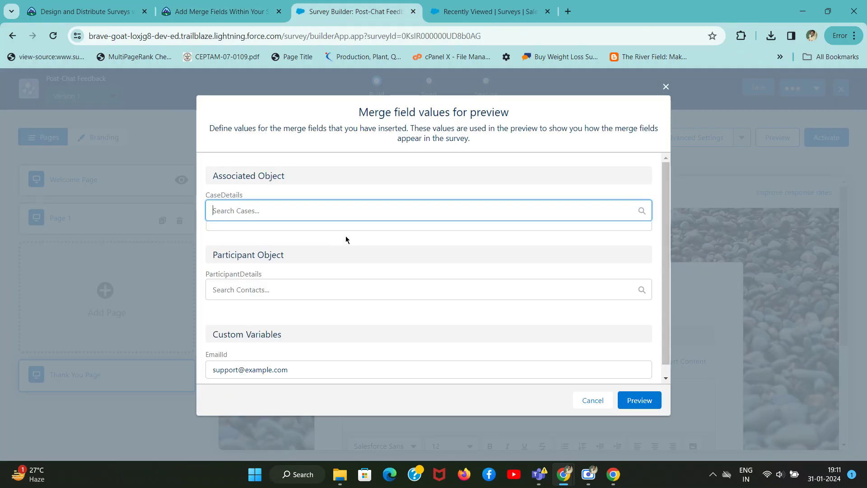
key(ctrl+shift+Tab)
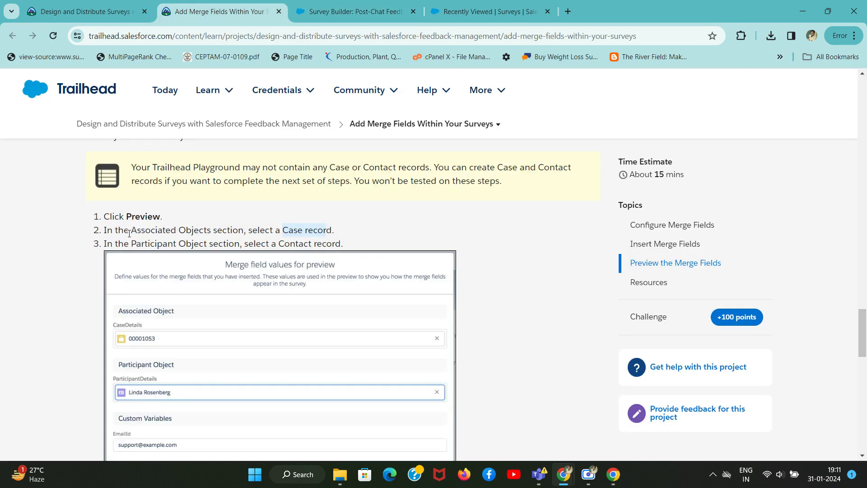
key(ctrl+Tab)
key(ctrl+shift+Tab)
key(ctrl+Tab)
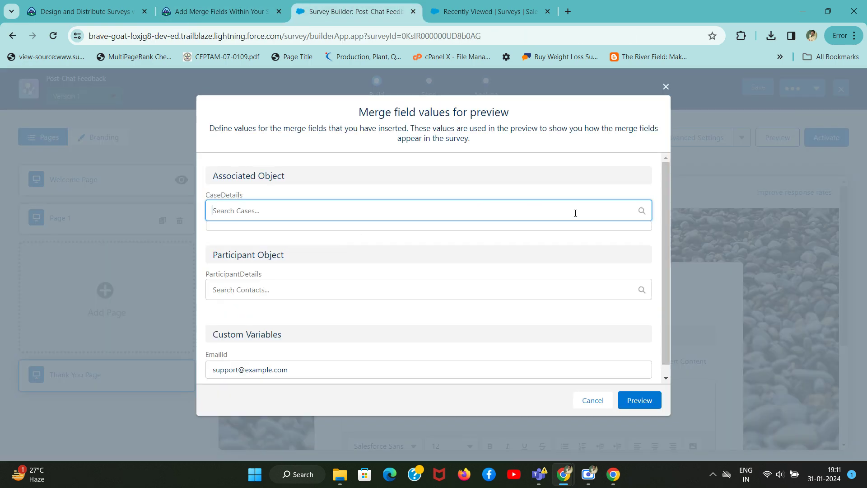
Step: Try to find a case in the CaseDetails lookup using the example case number from the instructions
text(sa)
key(BackSpace)
key(BackSpace)
key(ctrl+shift+Tab)
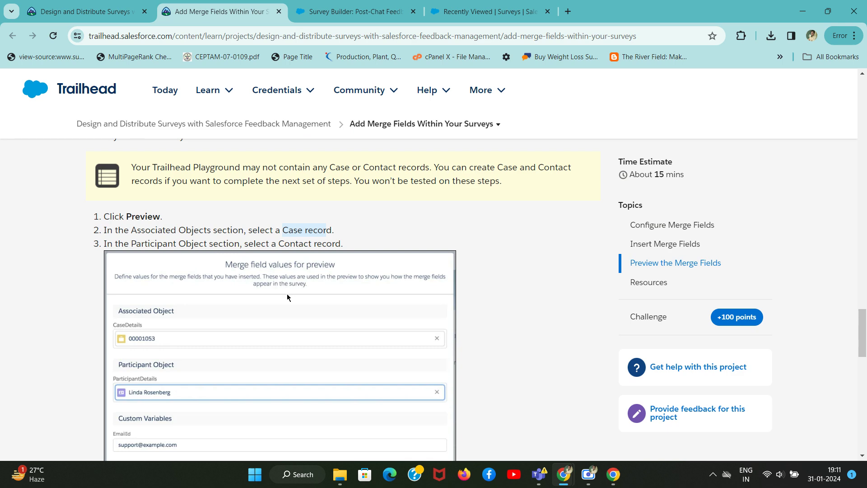
key(ctrl+Tab)
text(000)
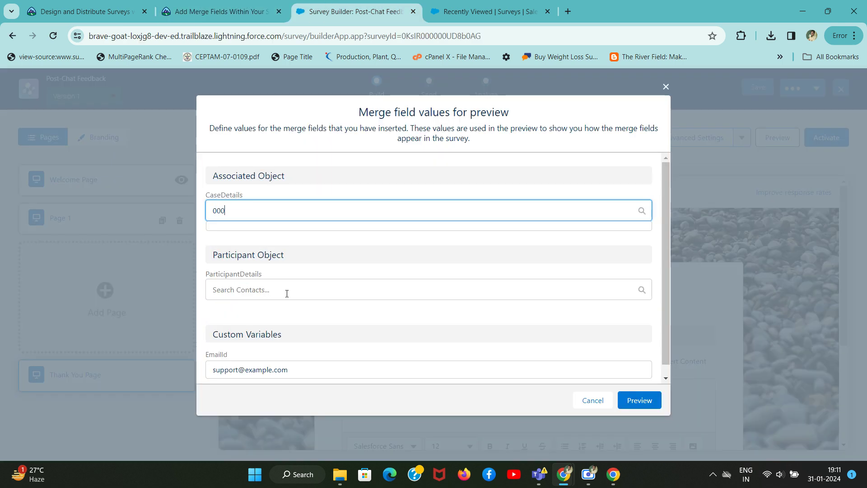
text(001053)
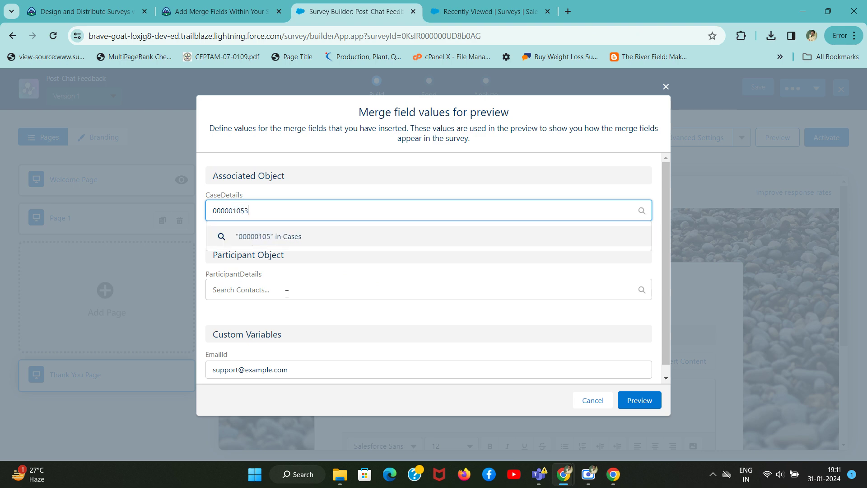
click(296, 236)
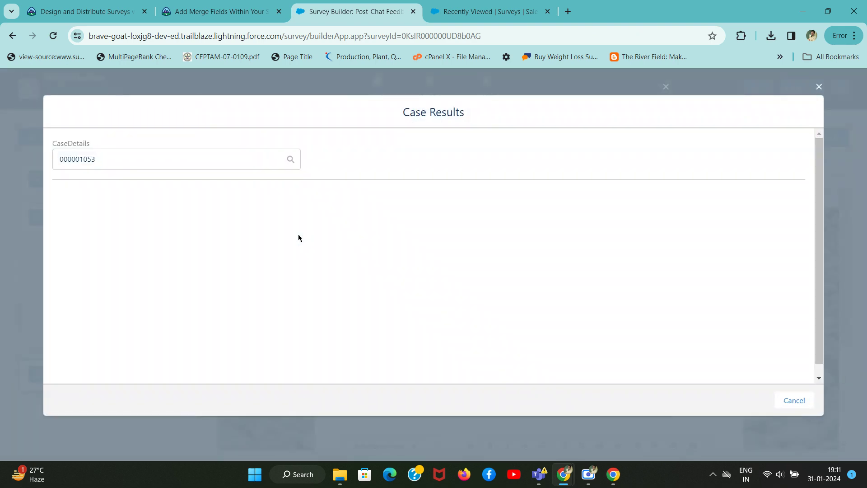
Step: Clear the case number from the Case Results search and check whether any cases are offered
key(BackSpace)
key(BackSpace)
key(BackSpace)
key(BackSpace)
key(BackSpace)
key(BackSpace)
key(BackSpace)
key(BackSpace)
key(BackSpace)
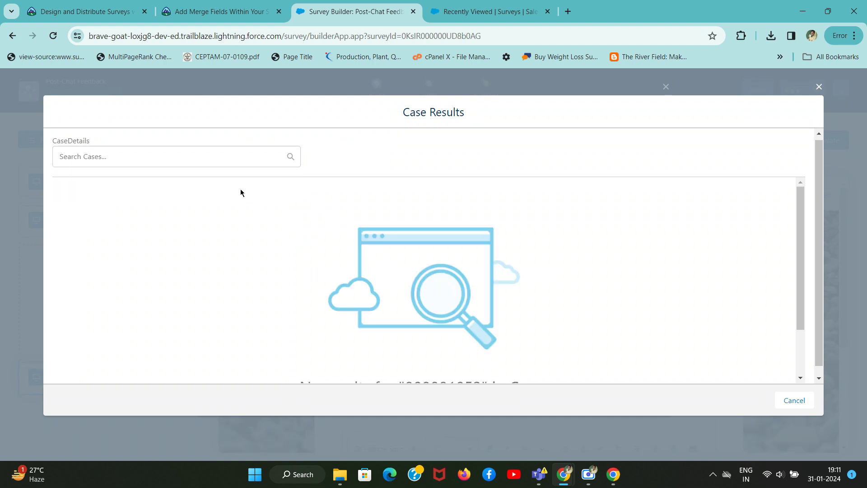
click(261, 159)
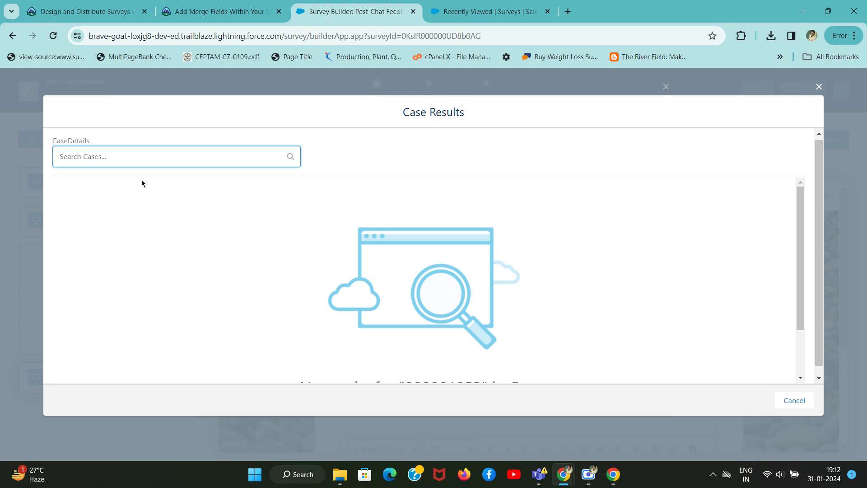
drag(801, 248, 798, 213)
click(142, 157)
click(199, 165)
Step: Switch to the Playground Starter page, search its items for "case", and open the Cases list
click(510, 4)
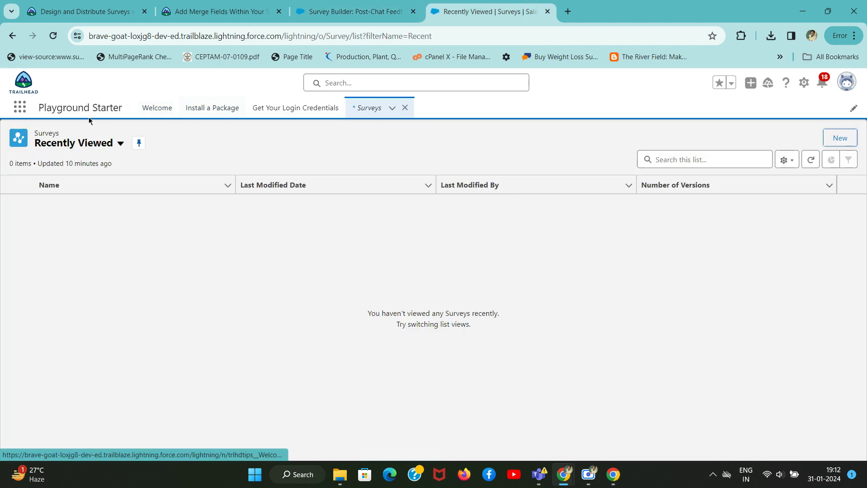
click(25, 105)
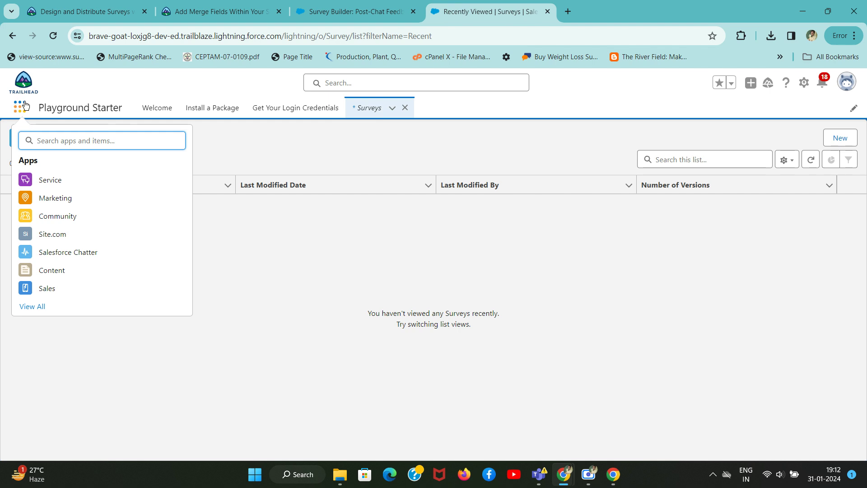
text(case)
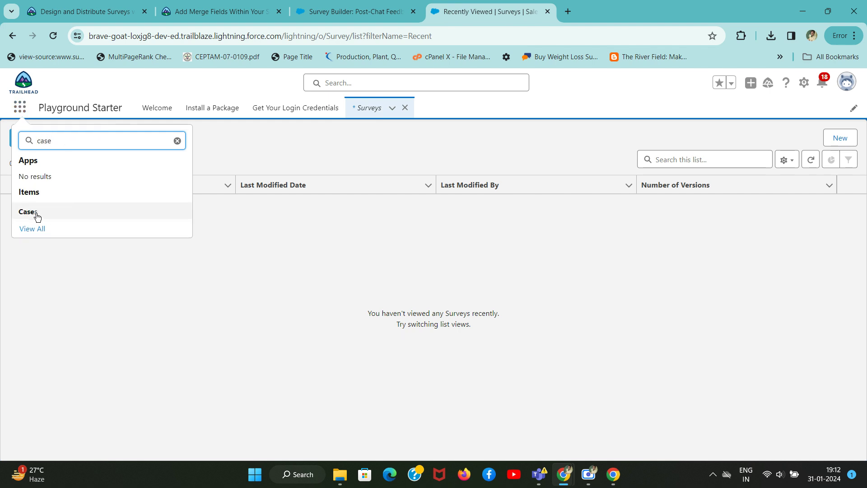
click(35, 214)
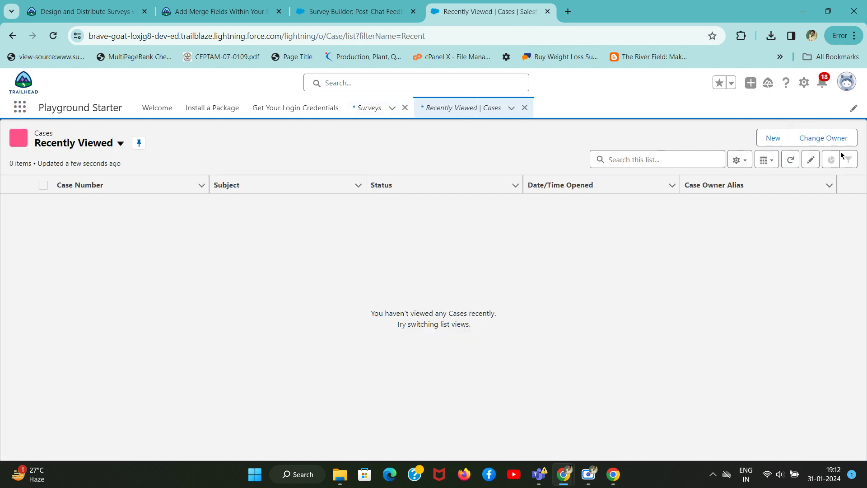
Step: Create a new case with Phone as the case origin and save it
click(771, 140)
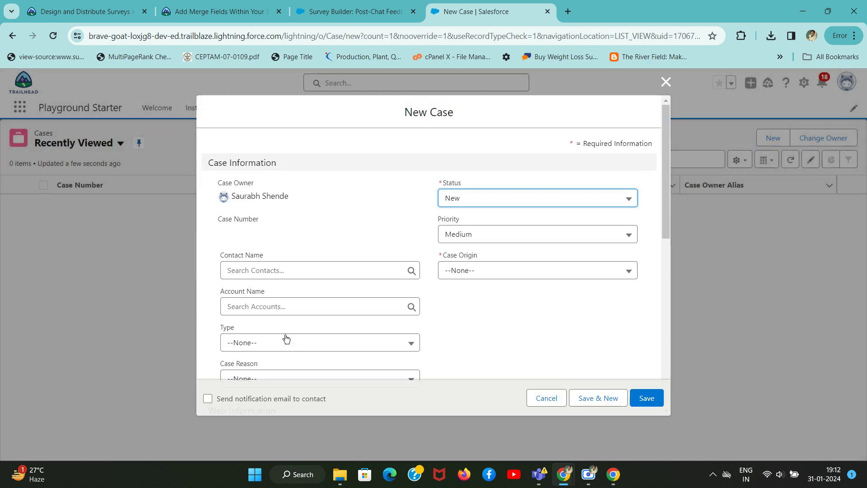
click(645, 398)
click(570, 277)
click(548, 314)
click(656, 405)
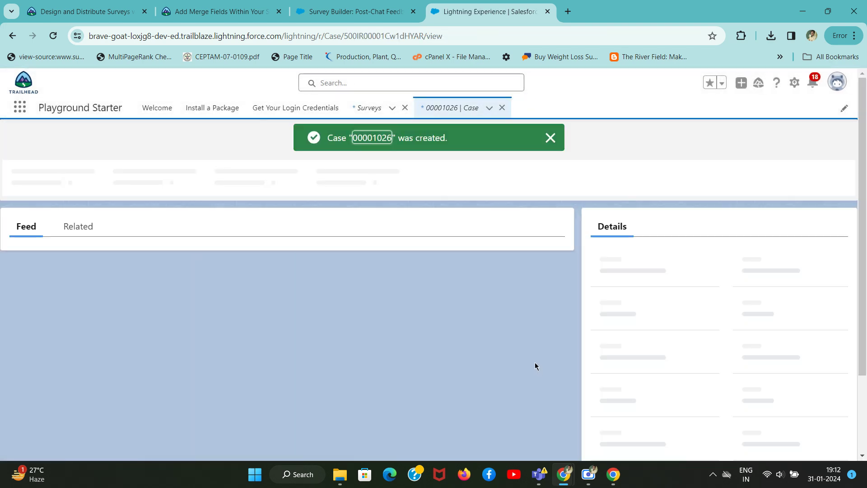
Step: Return to the survey preview settings, close the case results, and select the newly created case for CaseDetails
key(ctrl+shift+Tab)
click(819, 92)
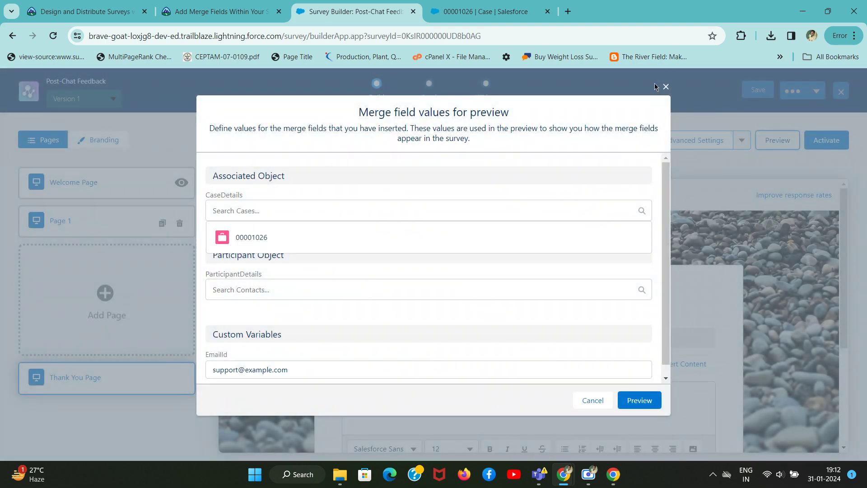
click(277, 242)
Step: Read the instruction about selecting a Contact record for the Participant Object and examine the ParticipantDetails lookup for available contacts
key(ctrl+shift+Tab)
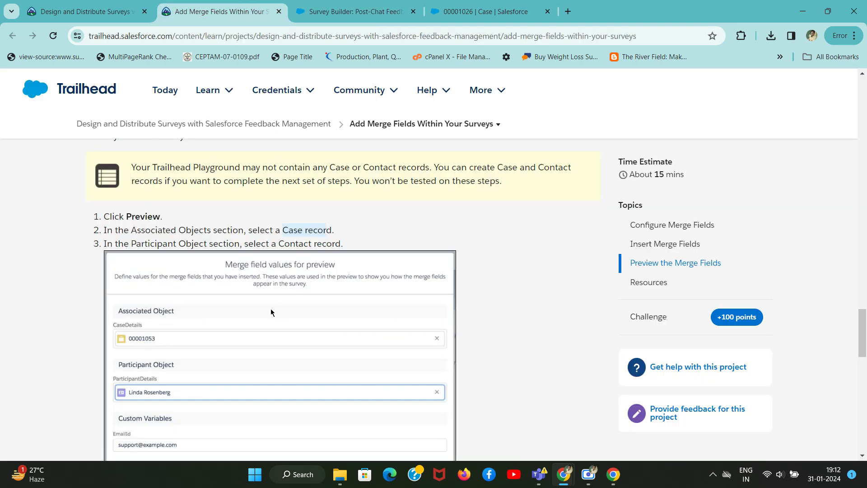
drag(137, 243, 315, 244)
key(ctrl+Tab)
click(302, 297)
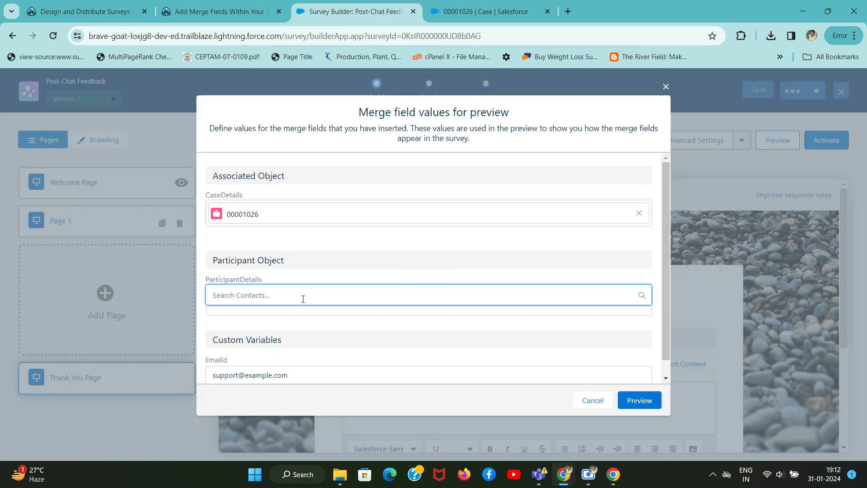
key(ctrl+shift+Tab)
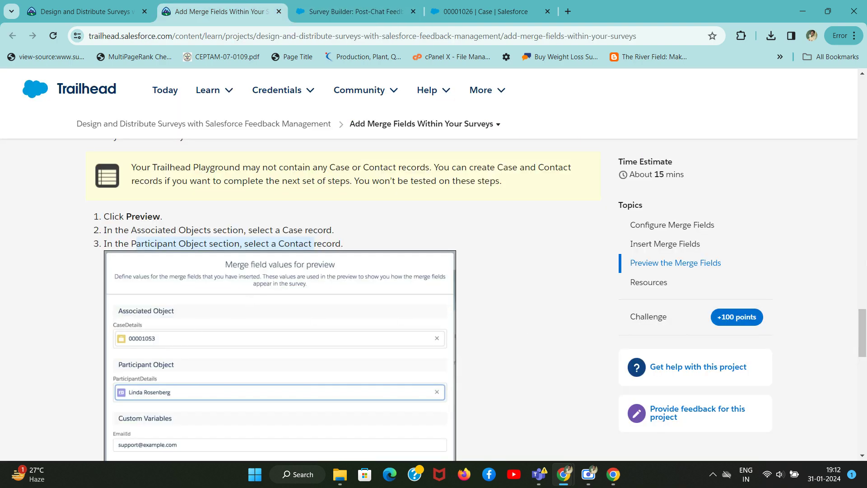
scroll(858, 312, down, 2)
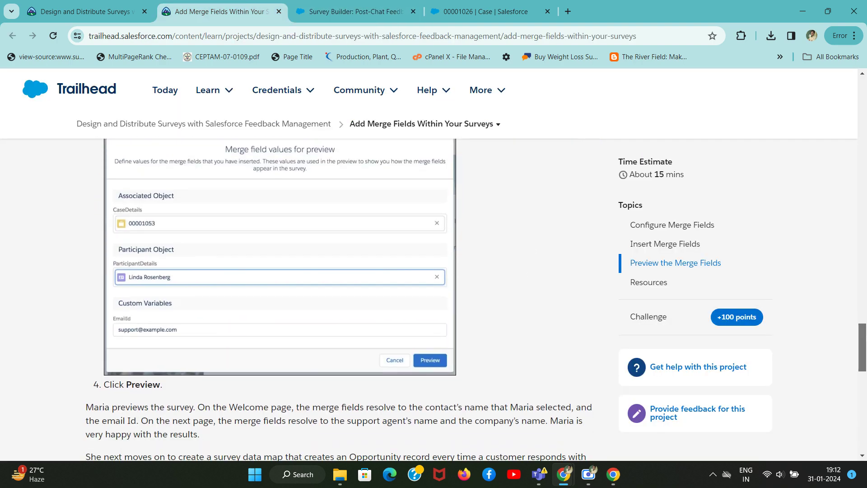
scroll(857, 334, up, 2)
key(ctrl+Tab)
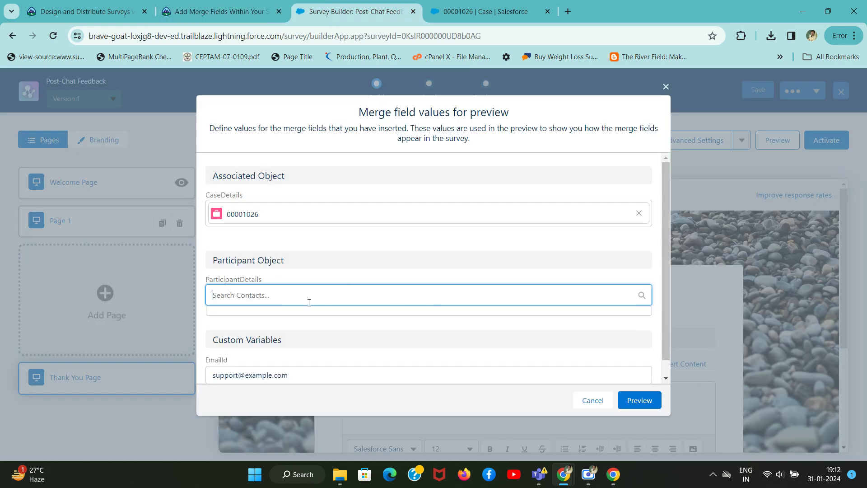
double_click(641, 294)
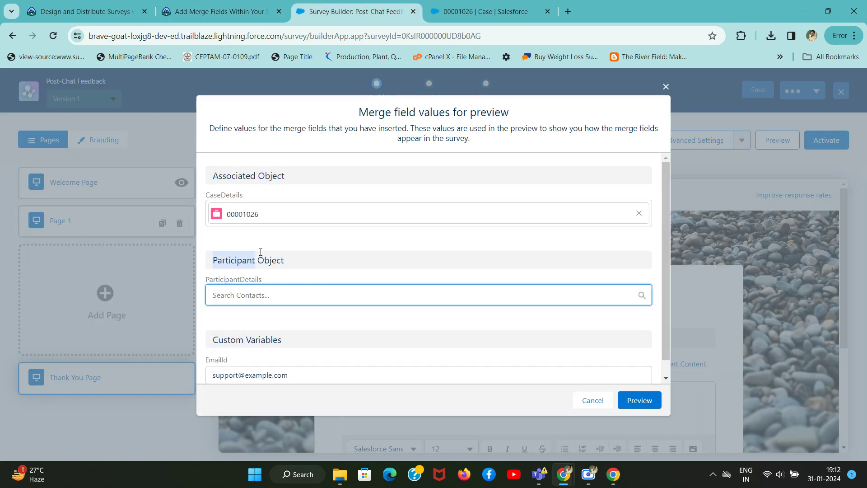
Step: Search the playground's records and its apps and items for "Participant"
click(479, 11)
click(358, 83)
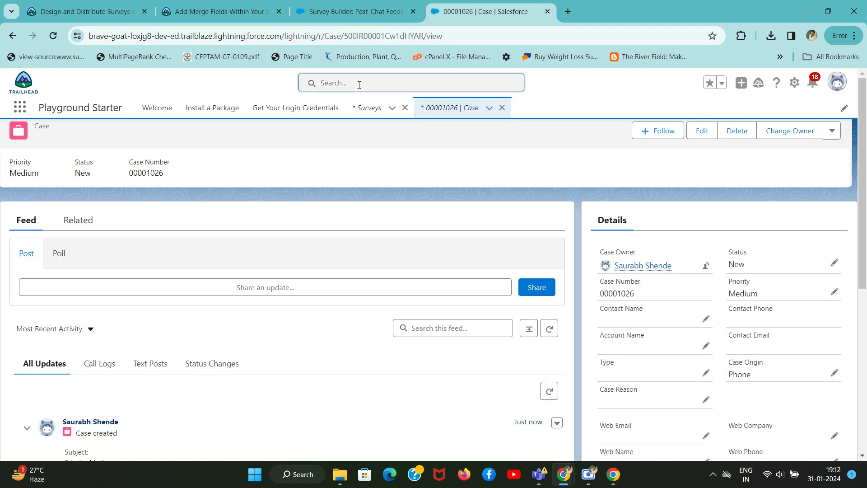
text(Participant)
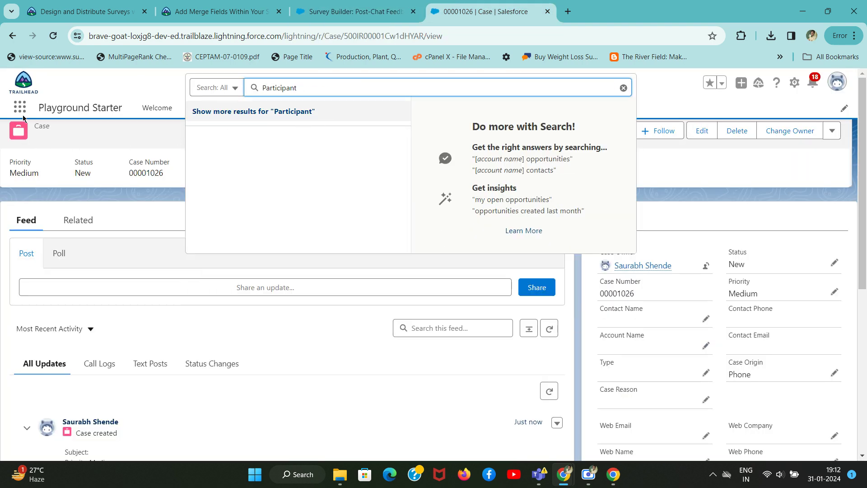
click(20, 109)
text(Participant)
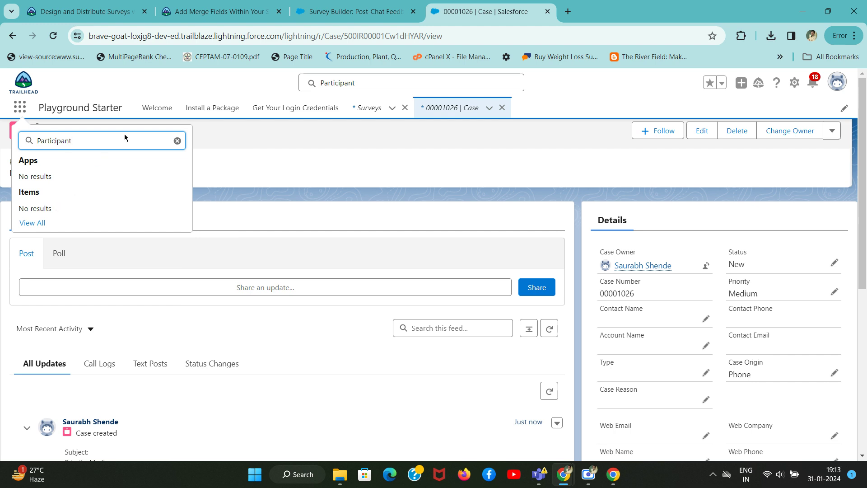
Step: Try to preview the Post-Chat Feedback survey with the selected case and no contact, and check the exercise's remaining preview instructions
click(354, 12)
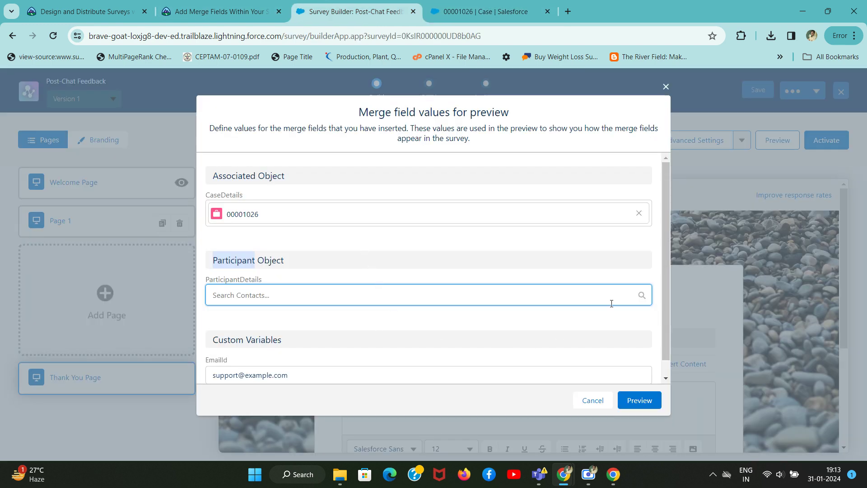
click(634, 400)
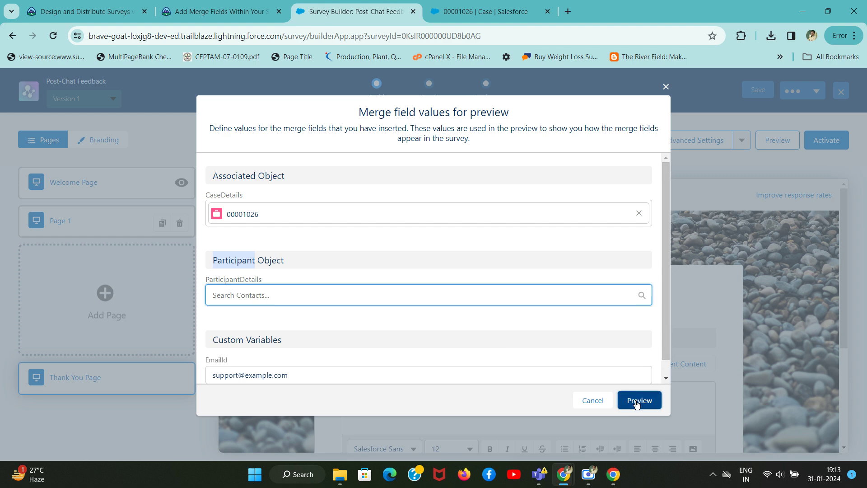
key(ctrl+shift+Tab)
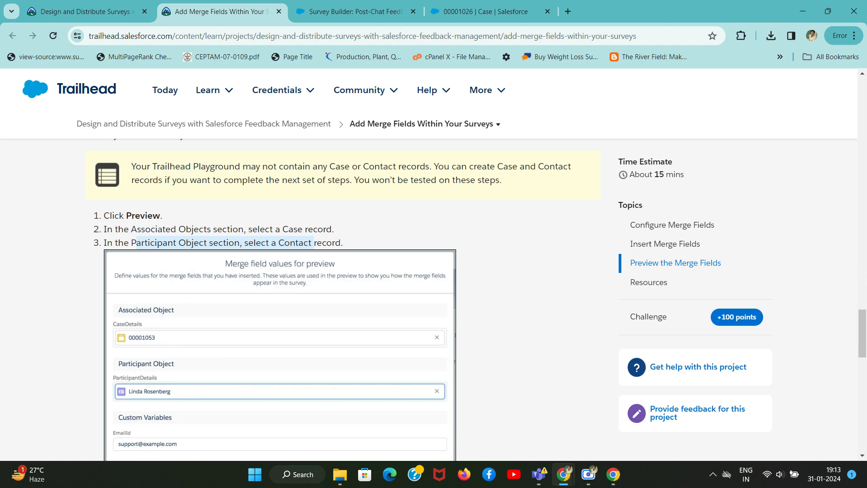
scroll(476, 296, down, 10)
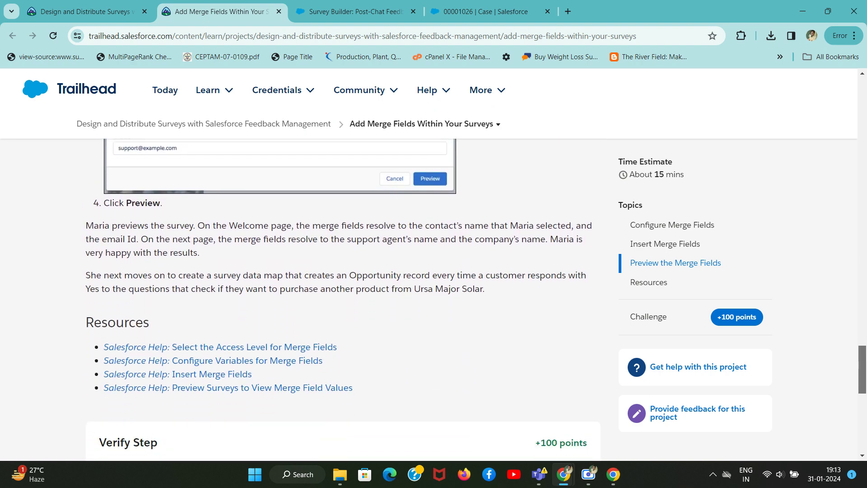
key(ctrl+Tab)
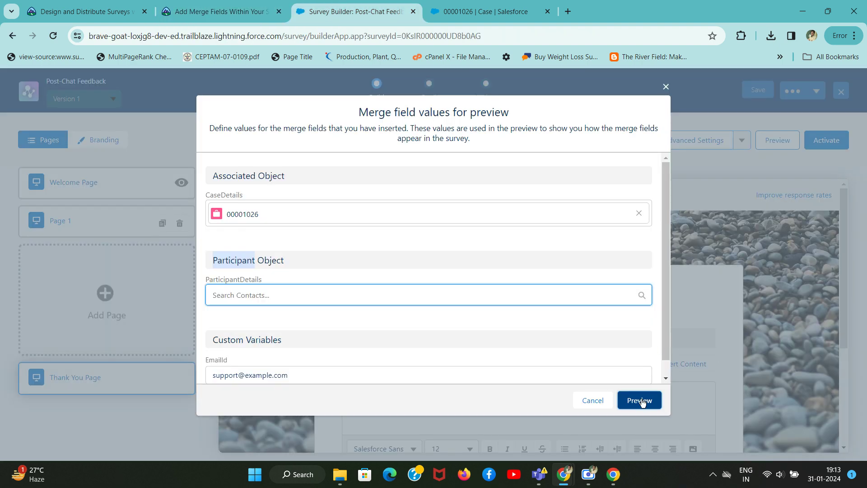
Step: Return to the Add Merge Fields Within Your Surveys exercise and submit its Verify Step check for the 100 points
key(ctrl+shift+Tab)
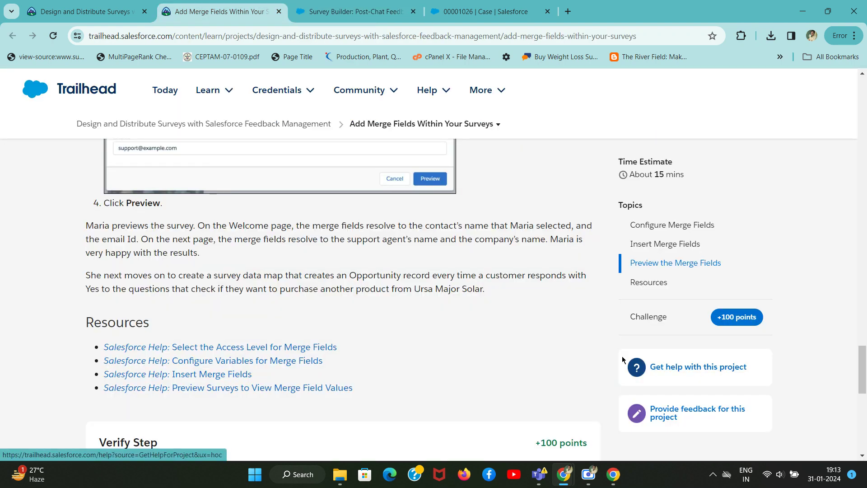
drag(857, 367, 857, 404)
click(192, 293)
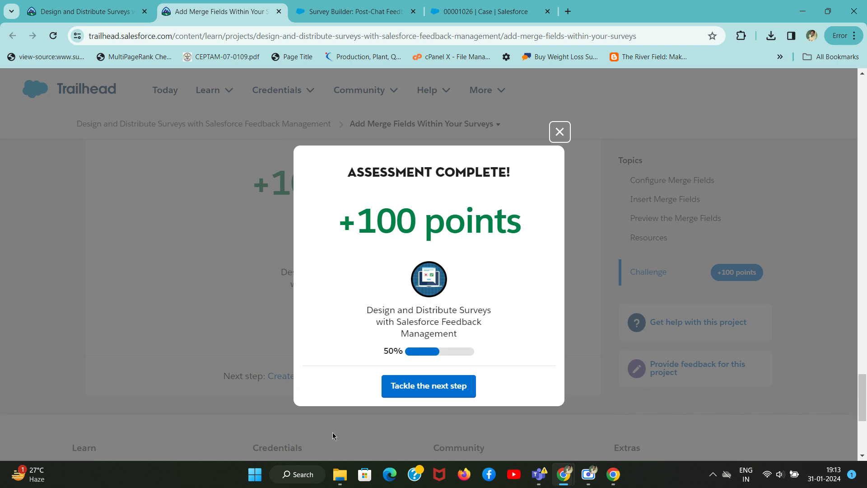
mouse_move(588, 474)
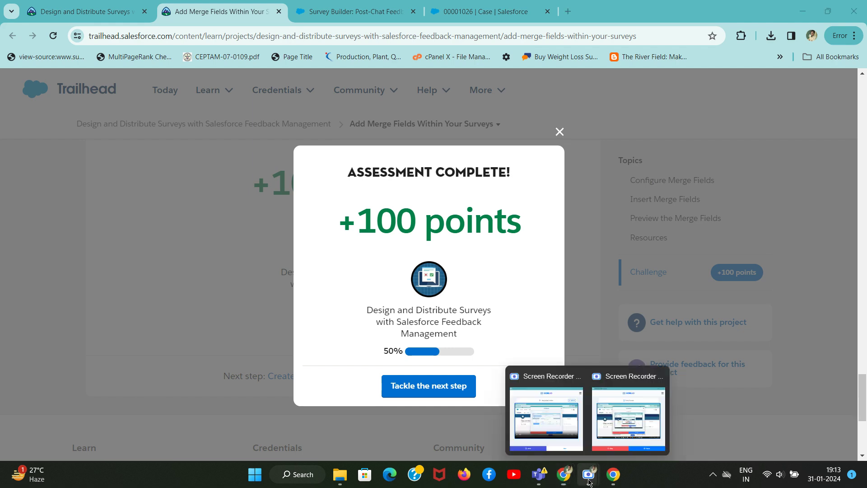
click(622, 405)
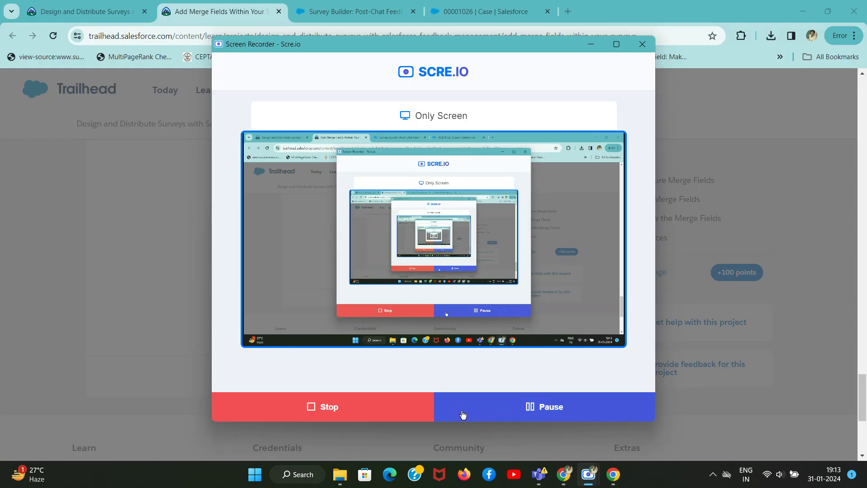